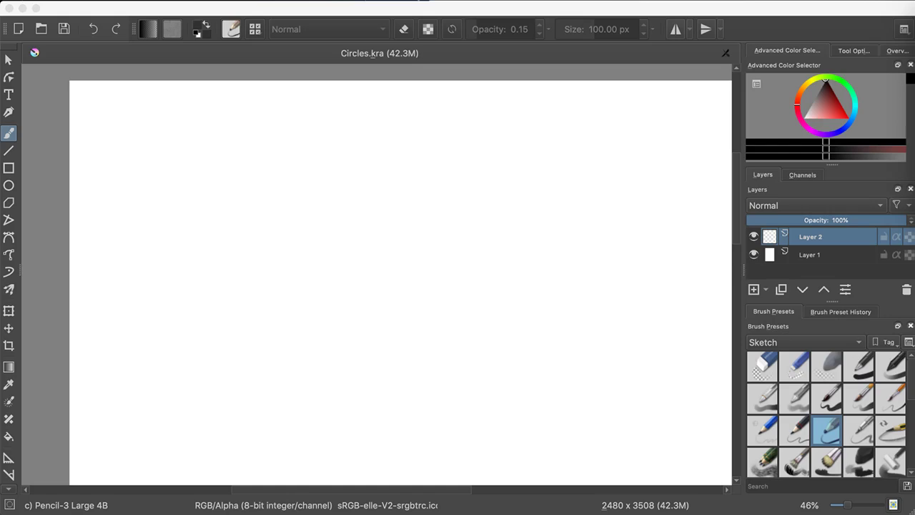
Draw a test stroke with the Pencil-3 Large 4B brush, then undo it
click(312, 143)
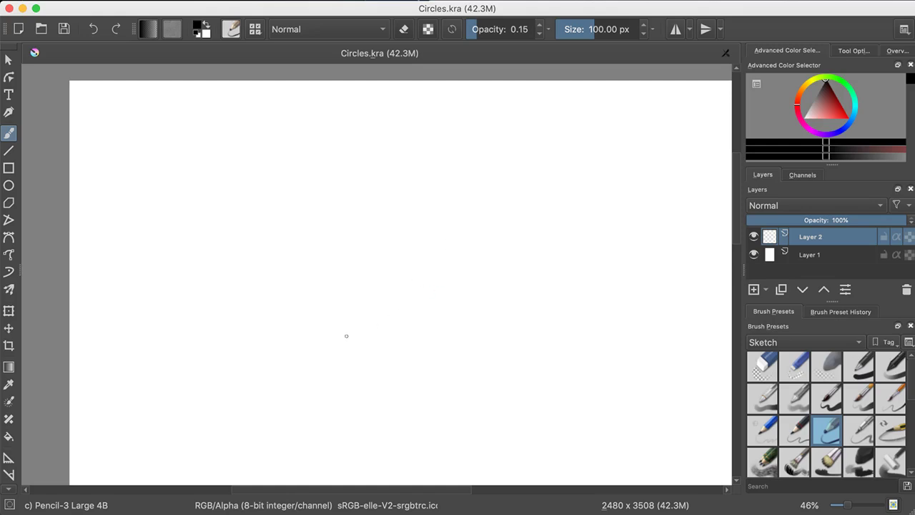
mouse_move(304, 322)
mouse_down()
mouse_move(349, 321)
mouse_move(247, 339)
mouse_up()
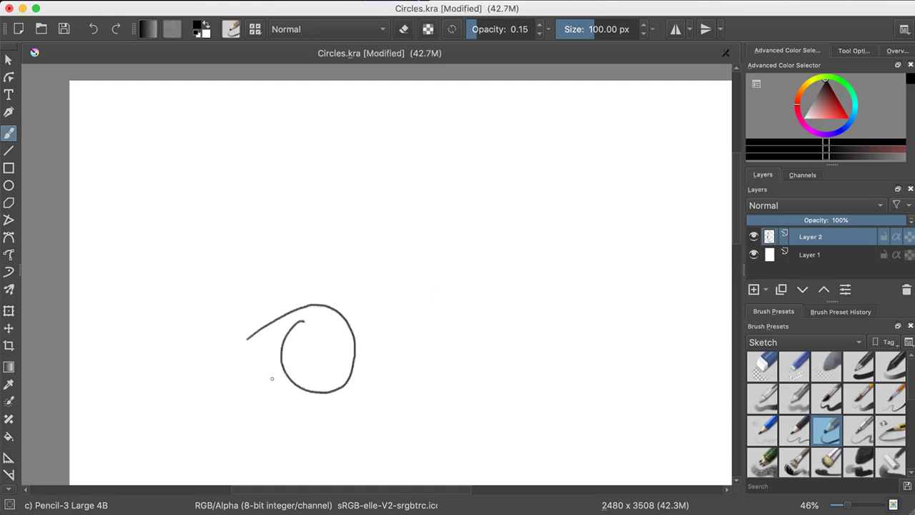
key(ctrl+z)
Freehand-draw the top row of pencil circles across the page, redrawing the third circle
mouse_move(145, 120)
mouse_down()
mouse_move(114, 163)
mouse_move(145, 118)
mouse_up()
mouse_move(241, 126)
mouse_down()
mouse_move(209, 131)
mouse_move(223, 168)
mouse_move(230, 118)
mouse_move(217, 126)
mouse_up()
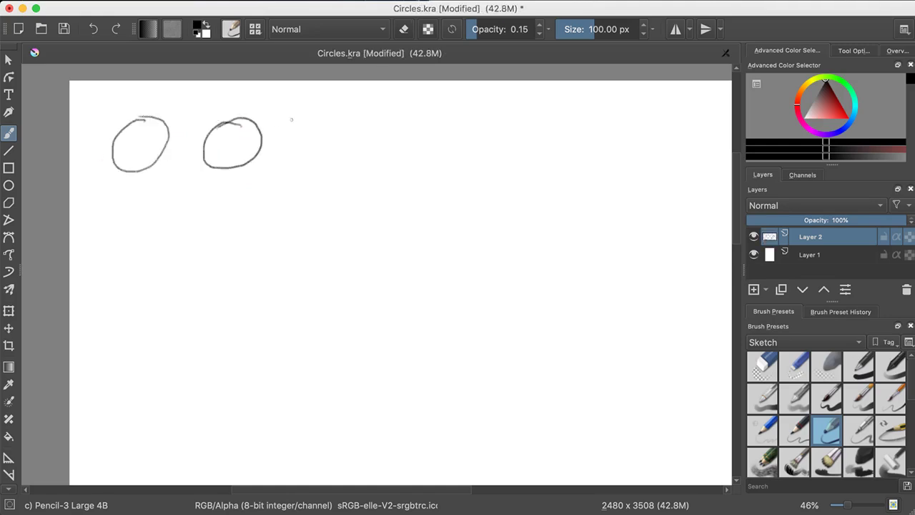
mouse_move(326, 112)
mouse_down()
mouse_move(308, 166)
mouse_move(338, 115)
mouse_move(315, 113)
mouse_move(296, 142)
mouse_move(351, 133)
mouse_move(309, 129)
mouse_up()
key(ctrl+z)
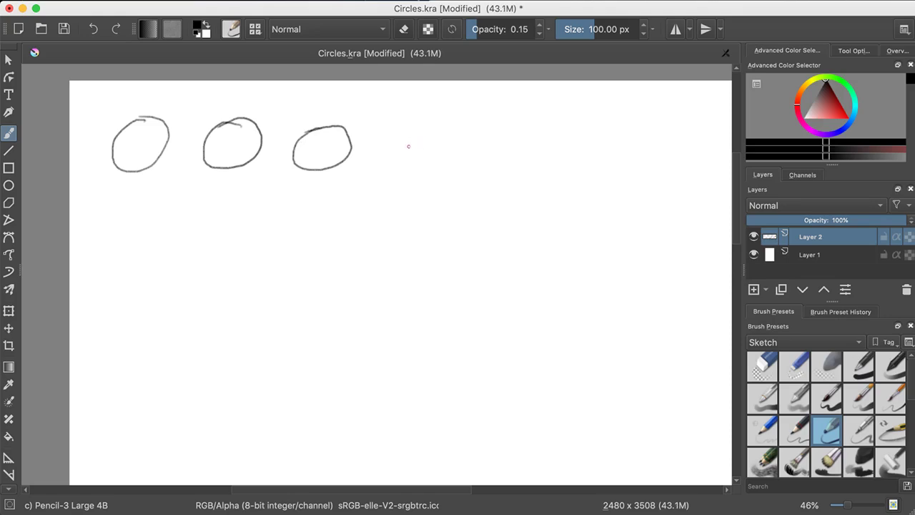
mouse_move(395, 133)
mouse_down()
mouse_move(368, 160)
mouse_move(398, 174)
mouse_move(410, 151)
mouse_move(375, 133)
mouse_up()
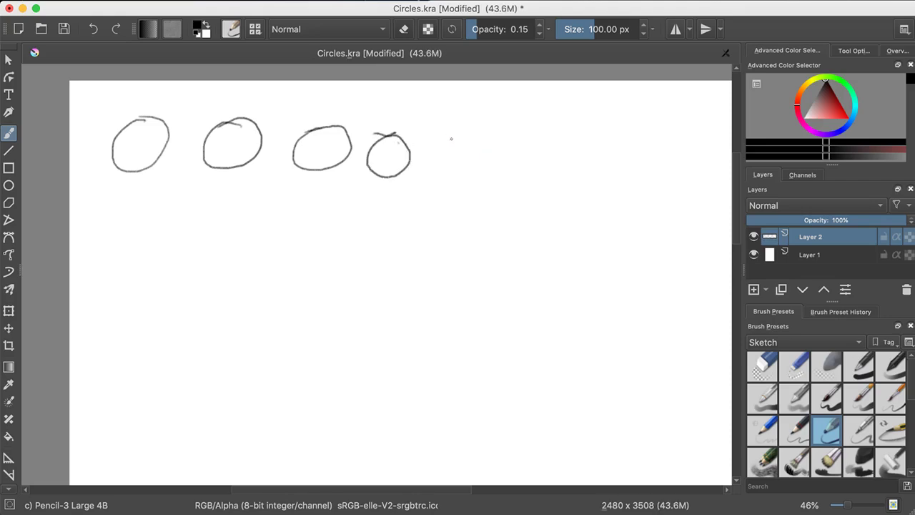
mouse_move(451, 139)
mouse_down()
mouse_move(449, 174)
mouse_move(441, 137)
mouse_up()
mouse_move(503, 131)
mouse_down()
mouse_move(478, 153)
mouse_move(505, 174)
mouse_move(524, 150)
mouse_move(490, 129)
mouse_up()
mouse_move(564, 136)
mouse_down()
mouse_move(538, 144)
mouse_move(558, 173)
mouse_move(582, 153)
mouse_move(544, 133)
mouse_up()
mouse_move(624, 140)
mouse_down()
mouse_move(604, 172)
mouse_move(642, 150)
mouse_move(621, 139)
mouse_move(694, 138)
mouse_move(687, 178)
mouse_move(677, 135)
mouse_up()
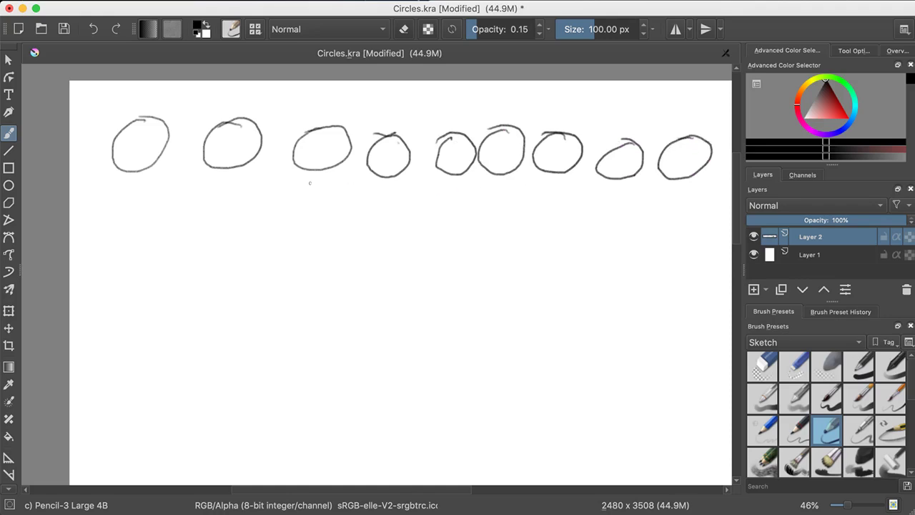
Draw a second row of nine pencil circles and begin a third row at the left
mouse_move(133, 199)
mouse_down()
mouse_move(110, 200)
mouse_move(117, 237)
mouse_move(140, 210)
mouse_move(108, 200)
mouse_up()
mouse_move(174, 198)
mouse_down()
mouse_move(178, 233)
mouse_move(192, 209)
mouse_move(156, 203)
mouse_up()
mouse_move(222, 185)
mouse_down()
mouse_move(234, 224)
mouse_move(234, 188)
mouse_move(200, 193)
mouse_up()
mouse_move(308, 192)
mouse_down()
mouse_move(289, 227)
mouse_move(325, 219)
mouse_move(318, 199)
mouse_move(284, 202)
mouse_up()
mouse_move(352, 204)
mouse_down()
mouse_move(339, 230)
mouse_move(360, 241)
mouse_move(350, 212)
mouse_up()
mouse_move(418, 200)
mouse_down()
mouse_move(399, 218)
mouse_move(436, 223)
mouse_move(401, 208)
mouse_up()
mouse_move(478, 213)
mouse_down()
mouse_move(457, 226)
mouse_move(486, 243)
mouse_move(469, 214)
mouse_up()
mouse_move(529, 213)
mouse_down()
mouse_move(512, 227)
mouse_move(537, 237)
mouse_move(538, 213)
mouse_move(509, 213)
mouse_up()
mouse_move(595, 223)
mouse_down()
mouse_move(581, 254)
mouse_move(590, 217)
mouse_move(625, 242)
mouse_move(655, 225)
mouse_move(645, 220)
mouse_move(681, 259)
mouse_move(676, 231)
mouse_up()
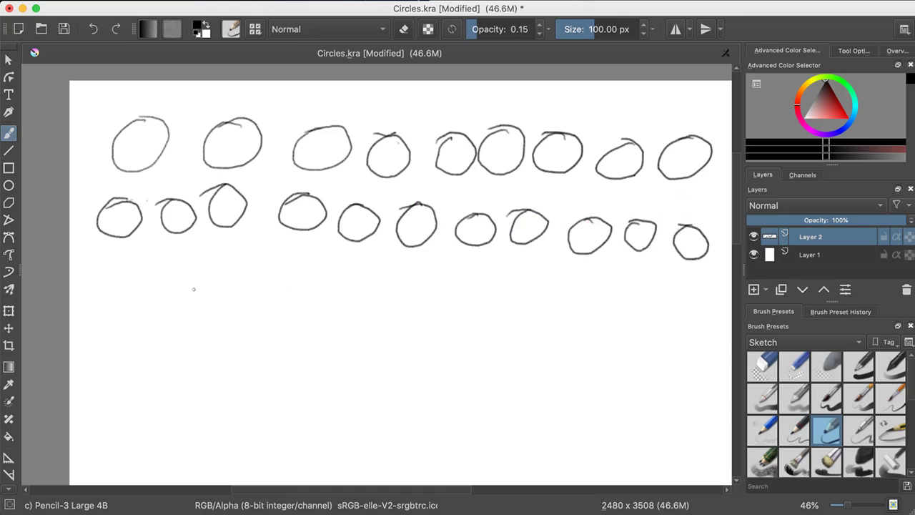
mouse_move(117, 266)
mouse_down()
mouse_move(136, 294)
mouse_move(133, 277)
mouse_move(101, 284)
mouse_up()
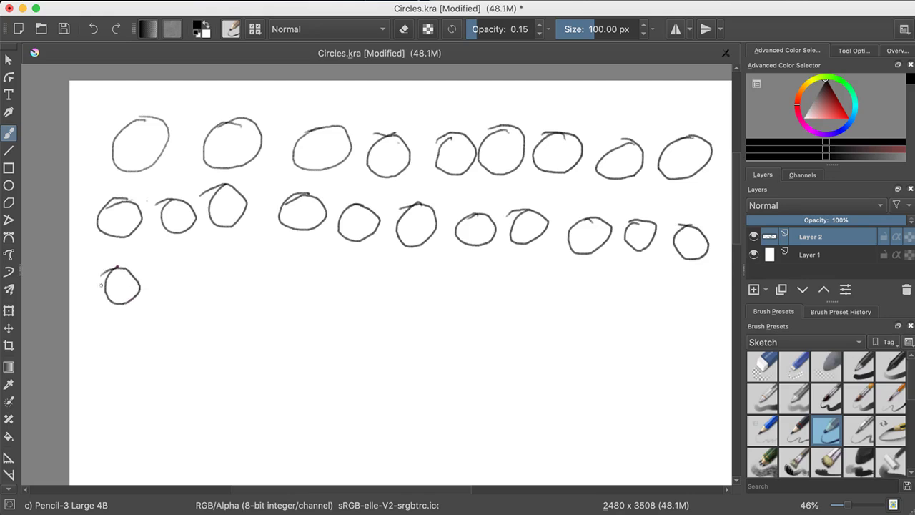
Complete the third row with nine more freehand pencil circles
mouse_move(186, 271)
mouse_down()
mouse_move(163, 288)
mouse_move(198, 278)
mouse_move(173, 273)
mouse_move(252, 273)
mouse_move(226, 277)
mouse_up()
mouse_move(294, 274)
mouse_down()
mouse_move(301, 306)
mouse_move(315, 281)
mouse_move(280, 271)
mouse_up()
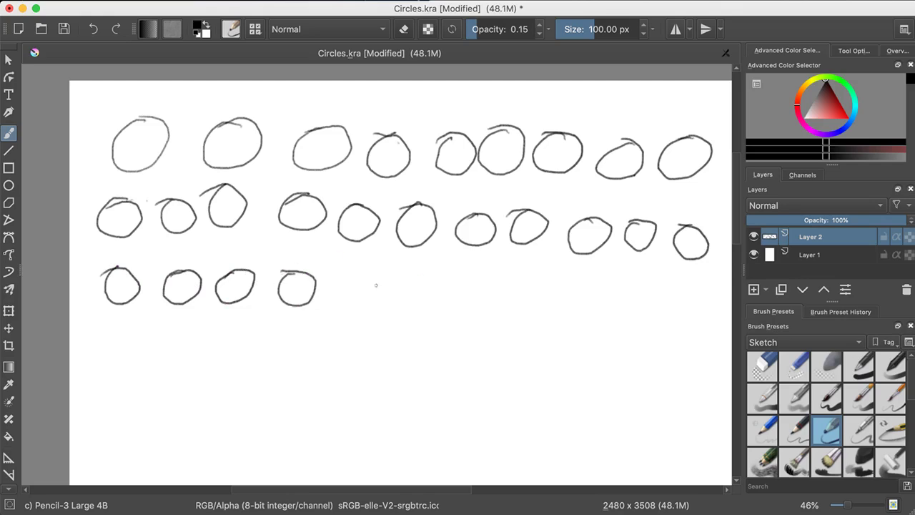
mouse_move(344, 277)
mouse_down()
mouse_move(333, 314)
mouse_move(370, 303)
mouse_move(341, 281)
mouse_up()
mouse_move(408, 275)
mouse_down()
mouse_move(394, 298)
mouse_move(417, 306)
mouse_move(425, 276)
mouse_move(393, 278)
mouse_up()
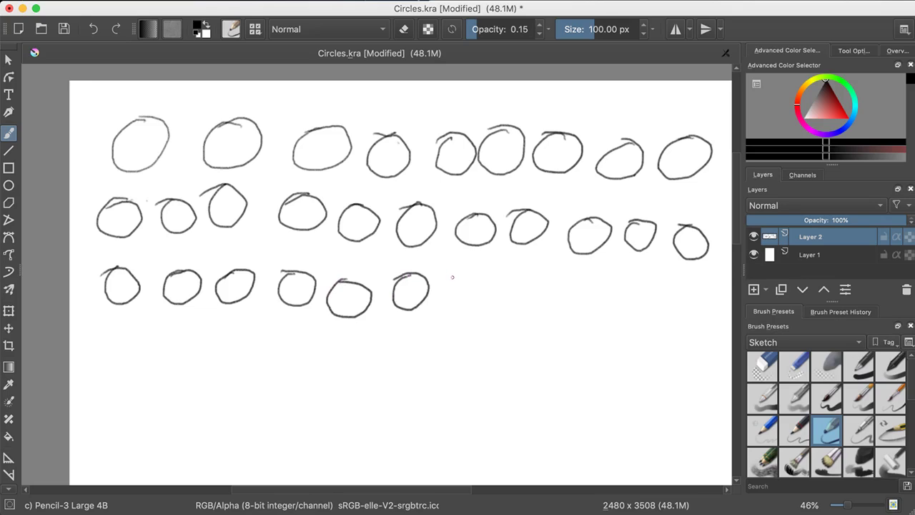
mouse_move(462, 274)
mouse_down()
mouse_move(457, 306)
mouse_move(482, 297)
mouse_move(471, 277)
mouse_move(447, 271)
mouse_up()
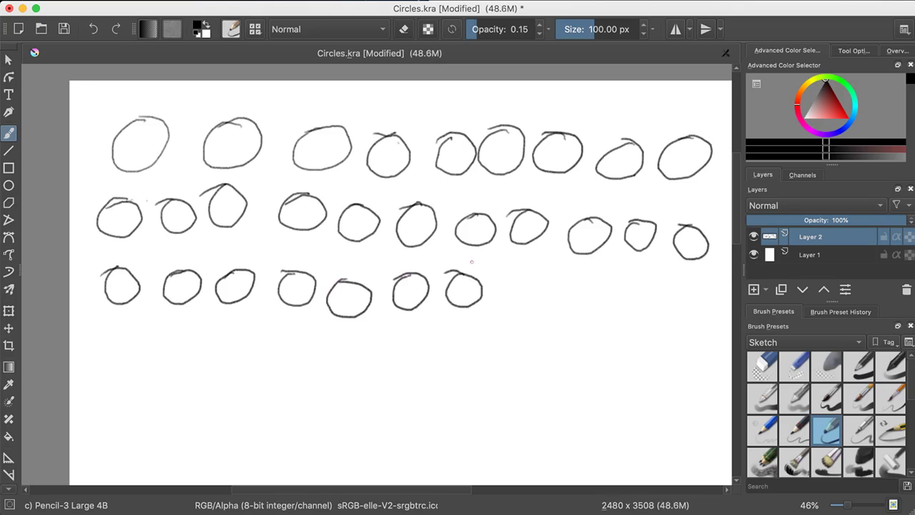
mouse_move(519, 286)
mouse_down()
mouse_move(499, 290)
mouse_move(529, 294)
mouse_move(511, 283)
mouse_up()
mouse_move(573, 285)
mouse_down()
mouse_move(543, 306)
mouse_move(564, 312)
mouse_move(557, 281)
mouse_up()
mouse_move(619, 293)
mouse_down()
mouse_move(592, 315)
mouse_move(618, 313)
mouse_move(613, 296)
mouse_move(640, 314)
mouse_move(653, 302)
mouse_move(633, 287)
mouse_up()
mouse_move(690, 294)
mouse_down()
mouse_move(661, 313)
mouse_move(684, 316)
mouse_move(679, 289)
mouse_up()
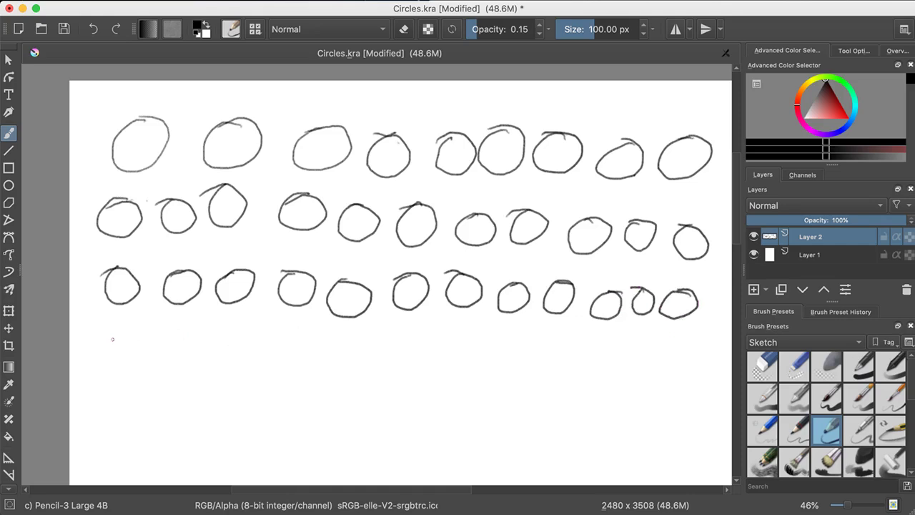
Draw the fourth row of pencil circles and start a fifth row with two circles
mouse_move(118, 333)
mouse_down()
mouse_move(97, 349)
mouse_move(124, 368)
mouse_move(133, 345)
mouse_move(109, 333)
mouse_up()
mouse_move(164, 337)
mouse_down()
mouse_move(166, 369)
mouse_move(186, 354)
mouse_move(166, 338)
mouse_move(208, 363)
mouse_move(234, 362)
mouse_move(215, 342)
mouse_up()
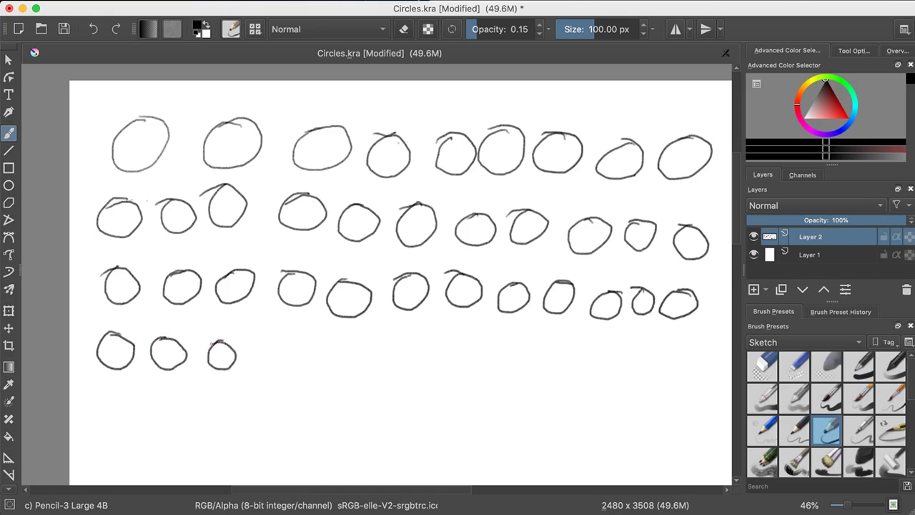
mouse_move(276, 334)
mouse_down()
mouse_move(258, 354)
mouse_move(284, 361)
mouse_move(294, 341)
mouse_move(282, 330)
mouse_move(333, 368)
mouse_move(350, 354)
mouse_move(337, 341)
mouse_move(385, 337)
mouse_move(373, 366)
mouse_move(401, 359)
mouse_move(377, 334)
mouse_up()
mouse_move(445, 336)
mouse_down()
mouse_move(424, 362)
mouse_move(455, 359)
mouse_move(458, 341)
mouse_move(430, 333)
mouse_up()
mouse_move(490, 341)
mouse_down()
mouse_move(476, 360)
mouse_move(515, 346)
mouse_move(477, 343)
mouse_up()
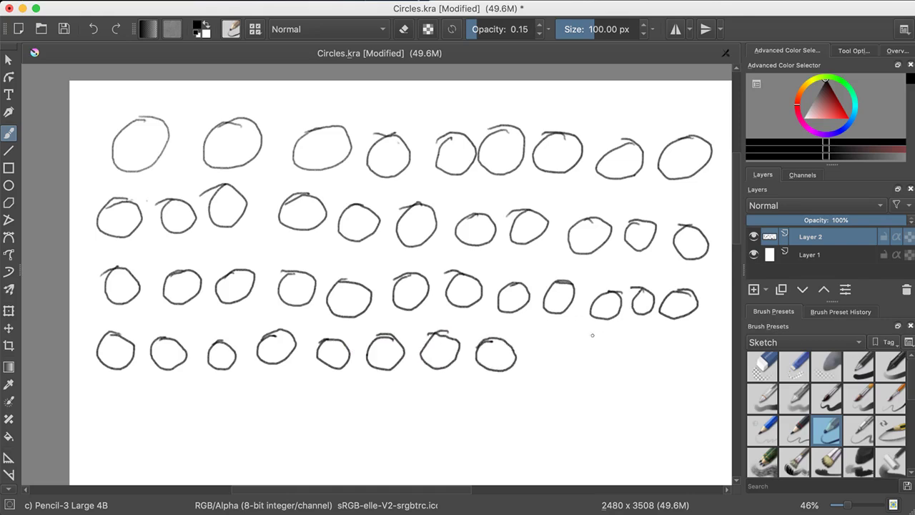
mouse_move(547, 349)
mouse_down()
mouse_move(527, 363)
mouse_move(561, 355)
mouse_move(532, 349)
mouse_up()
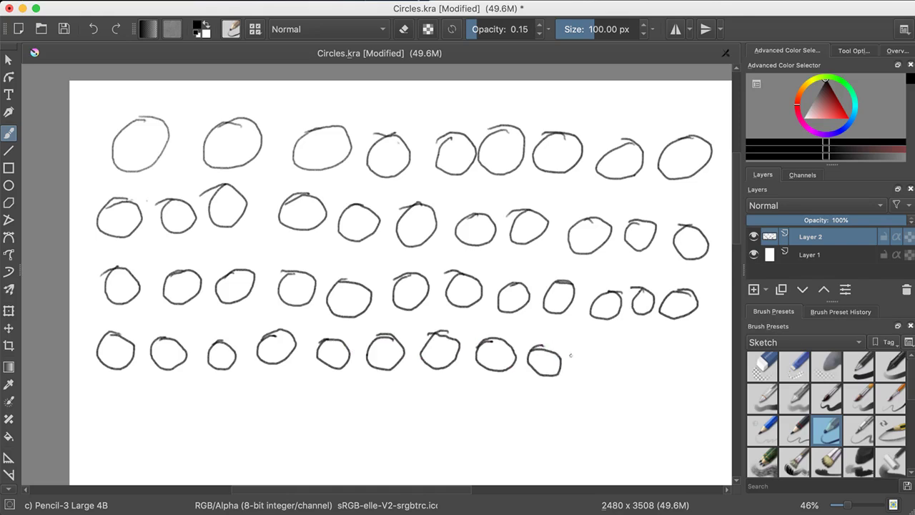
mouse_move(589, 346)
mouse_down()
mouse_move(579, 371)
mouse_move(610, 363)
mouse_move(578, 348)
mouse_up()
mouse_move(647, 351)
mouse_down()
mouse_move(638, 375)
mouse_move(645, 350)
mouse_up()
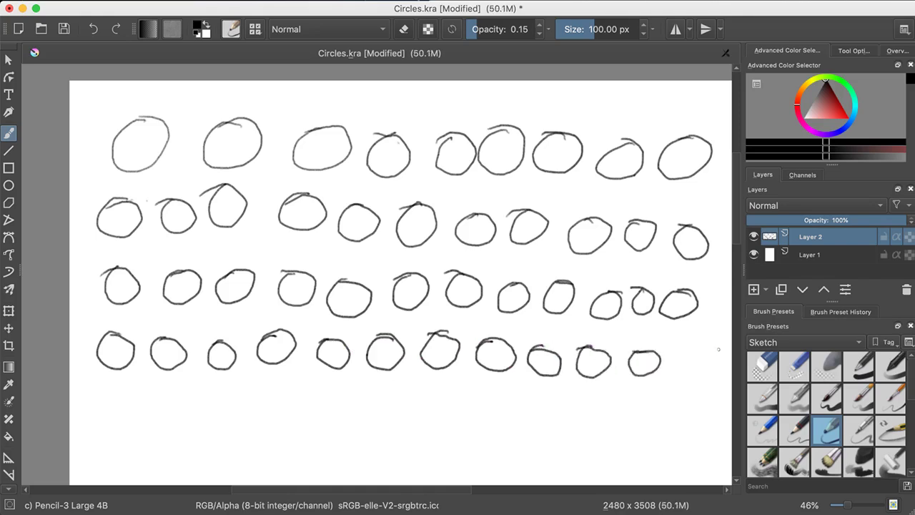
mouse_move(703, 354)
mouse_down()
mouse_move(687, 384)
mouse_move(716, 375)
mouse_move(692, 354)
mouse_up()
mouse_move(103, 382)
mouse_down()
mouse_move(128, 404)
mouse_move(104, 382)
mouse_move(153, 390)
mouse_move(159, 415)
mouse_move(196, 395)
mouse_move(206, 420)
mouse_move(219, 411)
mouse_move(212, 391)
mouse_move(254, 387)
mouse_move(239, 403)
mouse_move(260, 421)
mouse_move(275, 402)
mouse_move(243, 387)
mouse_up()
mouse_move(298, 392)
mouse_down()
mouse_move(312, 420)
mouse_move(318, 393)
mouse_move(292, 393)
mouse_up()
Finish the fifth row with seven more pencil circles
mouse_move(369, 392)
mouse_down()
mouse_move(345, 407)
mouse_move(370, 425)
mouse_move(358, 394)
mouse_up()
mouse_move(425, 394)
mouse_down()
mouse_move(403, 397)
mouse_move(434, 413)
mouse_move(417, 393)
mouse_up()
mouse_move(474, 389)
mouse_down()
mouse_move(461, 394)
mouse_move(493, 409)
mouse_move(465, 393)
mouse_up()
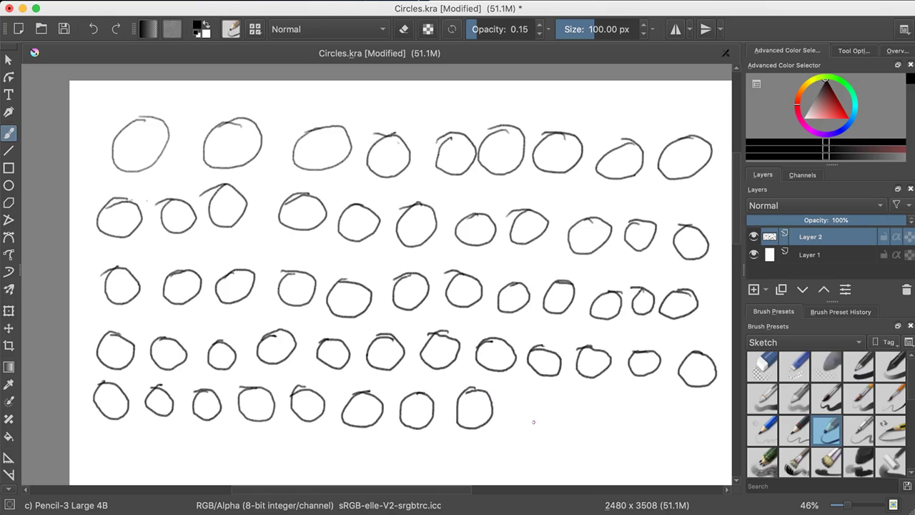
mouse_move(532, 394)
mouse_down()
mouse_move(517, 420)
mouse_move(545, 405)
mouse_move(518, 394)
mouse_up()
mouse_move(577, 399)
mouse_down()
mouse_move(561, 423)
mouse_move(592, 413)
mouse_move(581, 399)
mouse_up()
mouse_move(635, 404)
mouse_down()
mouse_move(622, 405)
mouse_move(637, 433)
mouse_up()
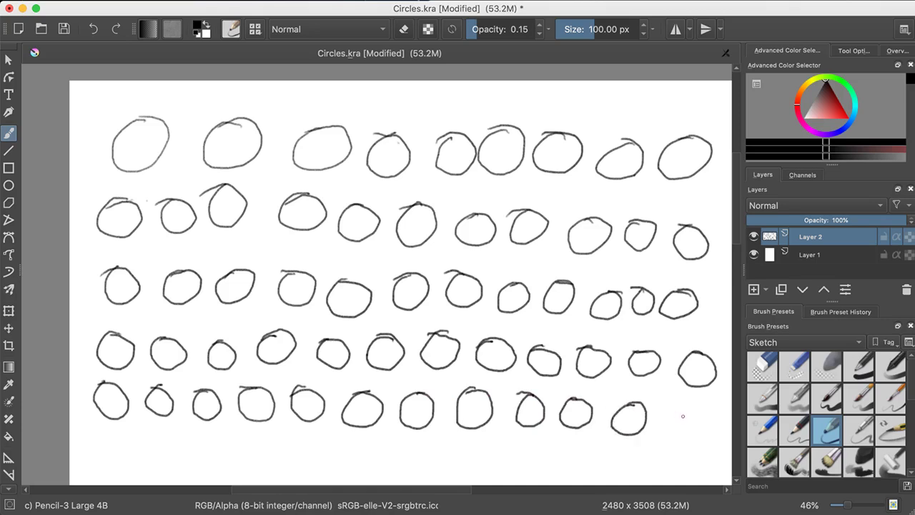
mouse_move(685, 412)
mouse_down()
mouse_move(670, 438)
mouse_move(698, 434)
mouse_move(676, 412)
mouse_up()
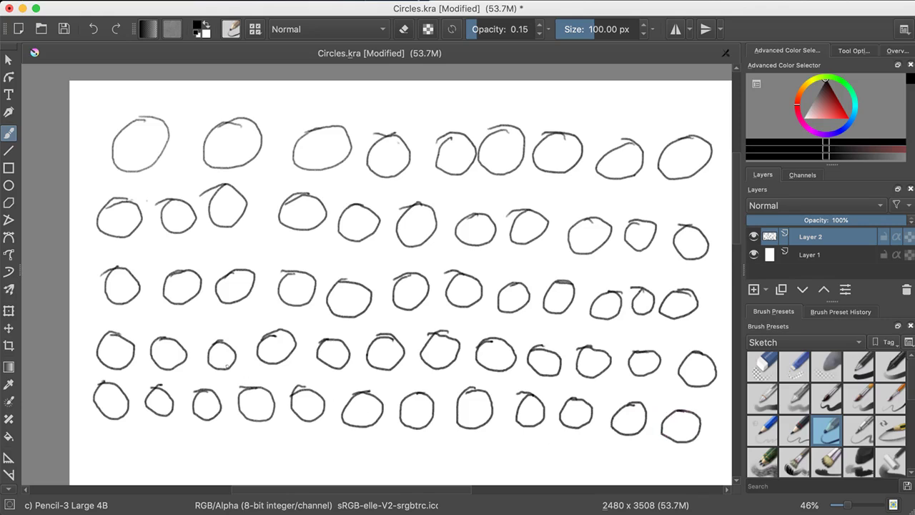
Draw a sixth row of pencil circles along the bottom of the page
mouse_move(126, 431)
mouse_down()
mouse_move(103, 448)
mouse_move(127, 464)
mouse_move(135, 455)
mouse_move(111, 433)
mouse_up()
mouse_move(171, 438)
mouse_down()
mouse_move(160, 451)
mouse_move(187, 450)
mouse_move(166, 437)
mouse_move(214, 460)
mouse_move(213, 438)
mouse_move(252, 434)
mouse_move(270, 462)
mouse_move(259, 436)
mouse_move(249, 437)
mouse_up()
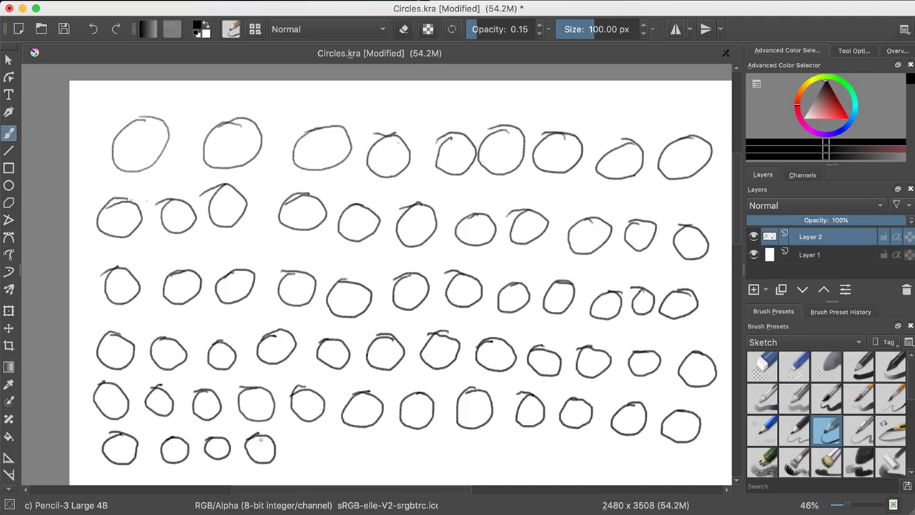
mouse_move(309, 443)
mouse_down()
mouse_move(298, 464)
mouse_move(320, 439)
mouse_move(301, 443)
mouse_up()
mouse_move(361, 442)
mouse_down()
mouse_move(356, 466)
mouse_move(379, 453)
mouse_move(404, 466)
mouse_move(425, 463)
mouse_move(426, 451)
mouse_move(404, 445)
mouse_up()
mouse_move(471, 443)
mouse_down()
mouse_move(464, 472)
mouse_move(512, 453)
mouse_move(520, 470)
mouse_move(535, 455)
mouse_move(516, 443)
mouse_up()
mouse_move(577, 448)
mouse_down()
mouse_move(571, 469)
mouse_move(578, 447)
mouse_up()
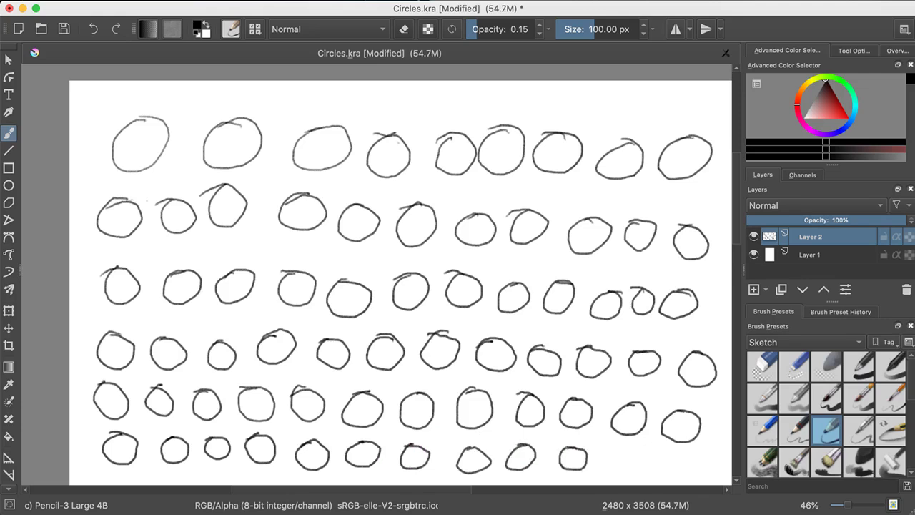
mouse_move(630, 461)
mouse_down()
mouse_move(614, 477)
mouse_move(635, 463)
mouse_move(695, 465)
mouse_move(680, 453)
mouse_up()
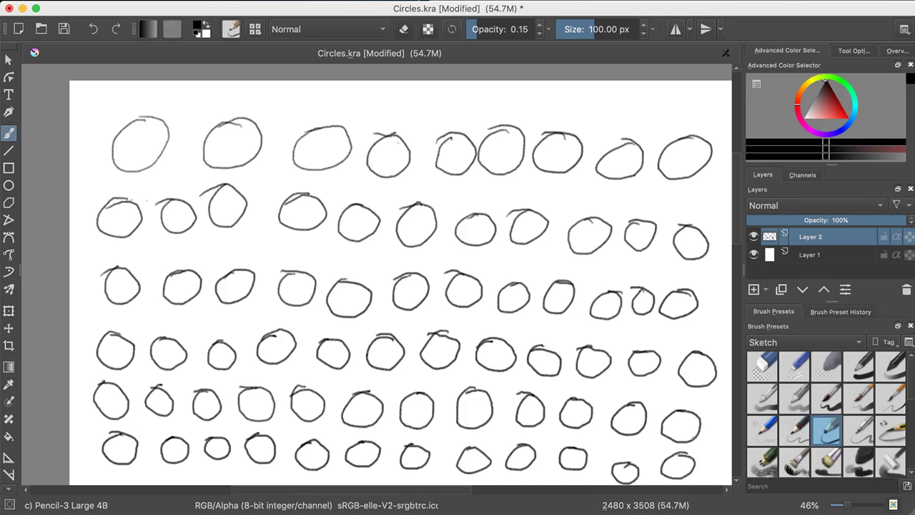
Add one more circle at the right end of each of the six rows
scroll(313, 243, right, 10)
scroll(313, 243, down, 3)
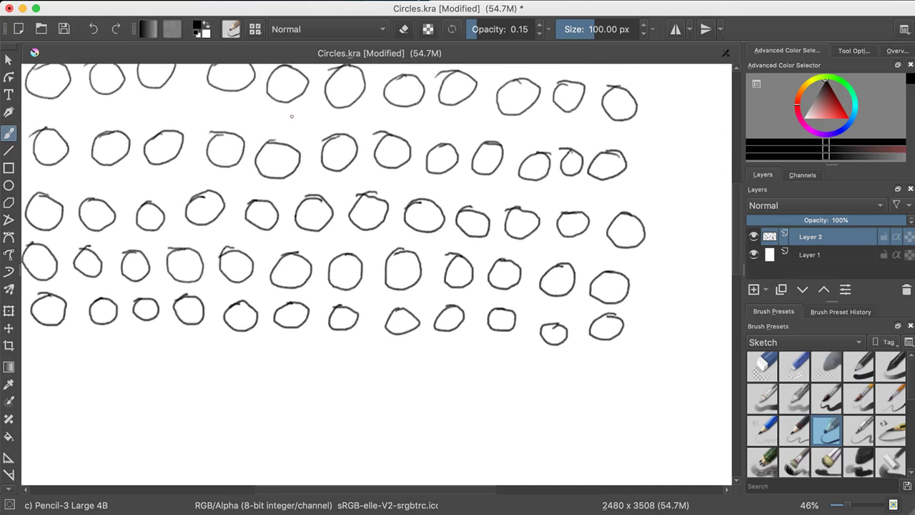
scroll(243, 272, right, 5)
scroll(244, 272, up, 4)
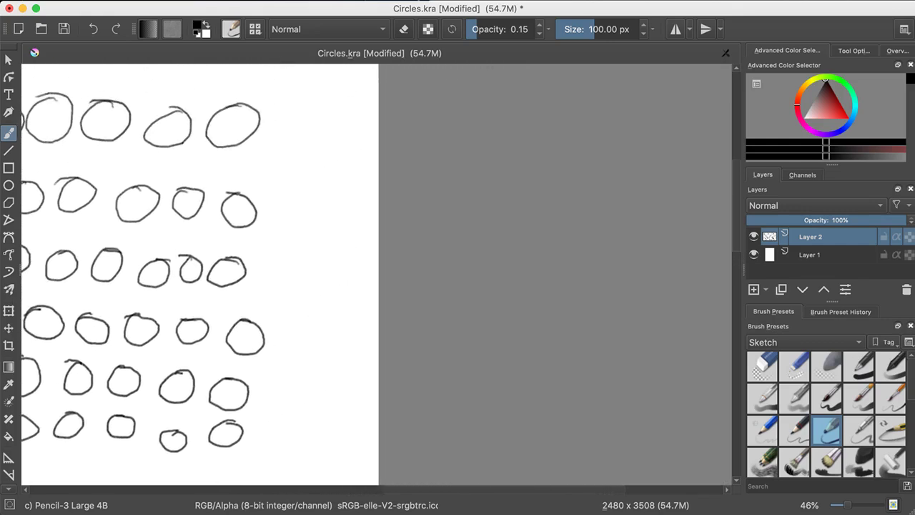
scroll(200, 275, left, 4)
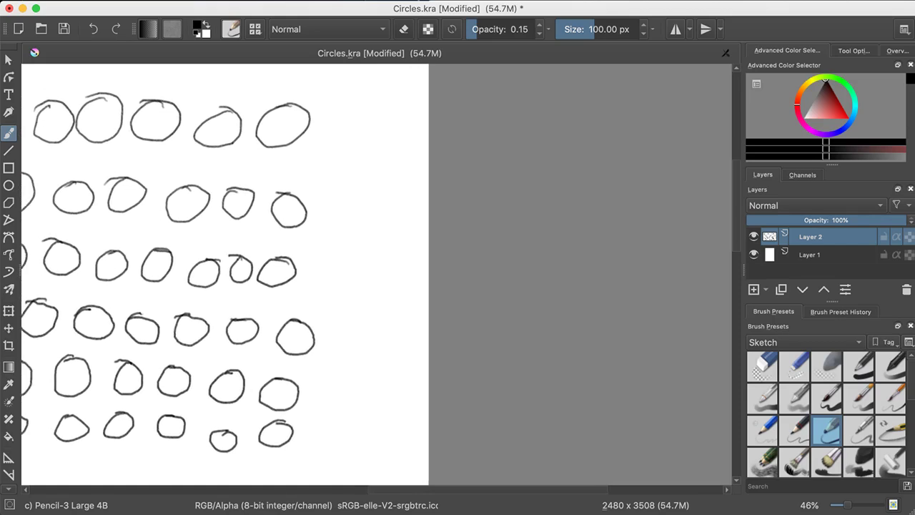
scroll(235, 274, left, 2)
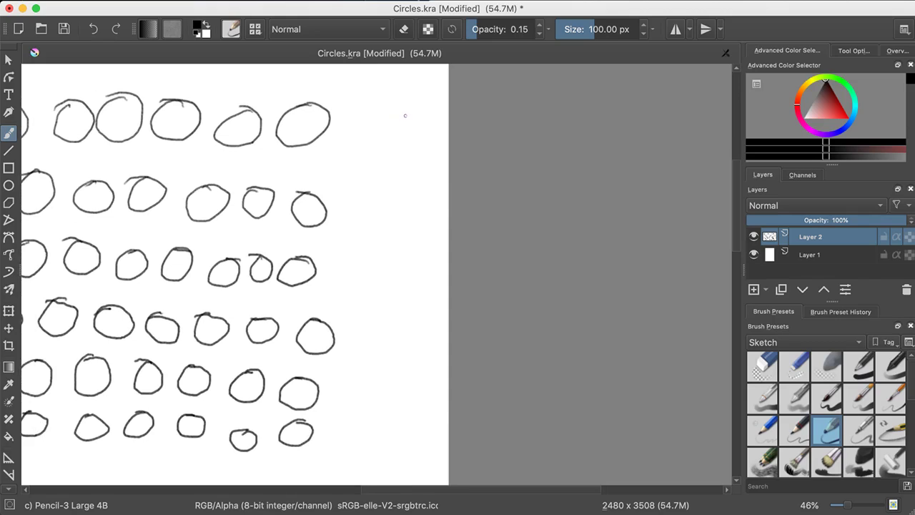
mouse_move(400, 106)
mouse_down()
mouse_move(364, 128)
mouse_move(372, 157)
mouse_move(412, 161)
mouse_move(424, 120)
mouse_move(381, 112)
mouse_up()
mouse_move(390, 194)
mouse_down()
mouse_move(369, 203)
mouse_move(368, 234)
mouse_move(393, 244)
mouse_move(415, 218)
mouse_move(406, 196)
mouse_move(376, 190)
mouse_up()
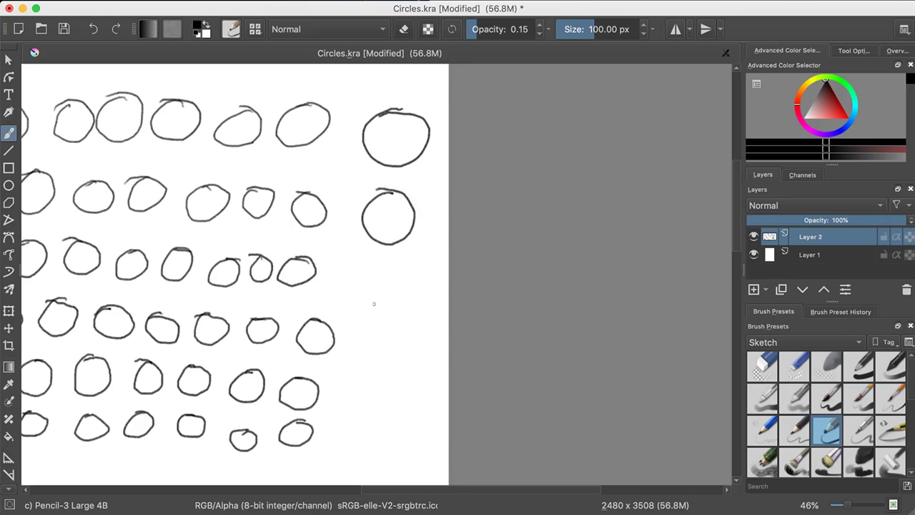
mouse_move(378, 255)
mouse_down()
mouse_move(350, 279)
mouse_move(369, 302)
mouse_move(396, 292)
mouse_move(393, 261)
mouse_move(357, 256)
mouse_up()
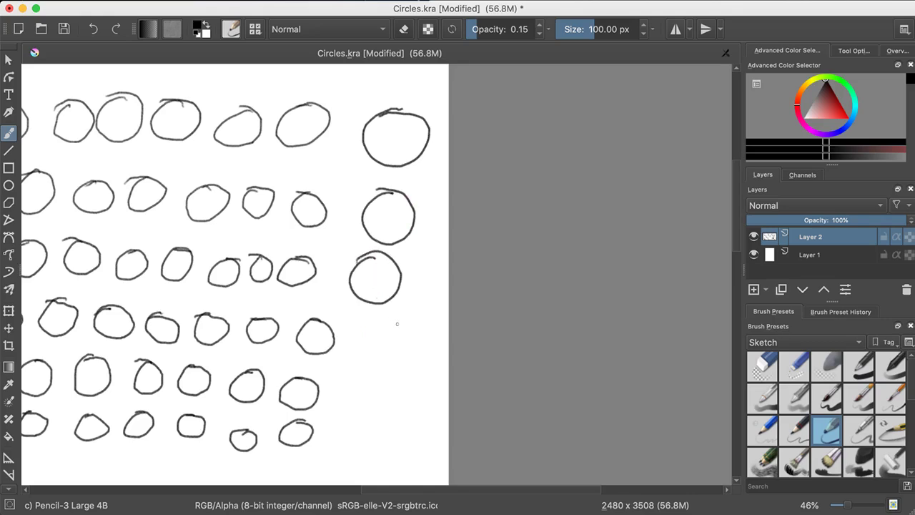
mouse_move(391, 322)
mouse_down()
mouse_move(368, 344)
mouse_move(387, 358)
mouse_move(402, 340)
mouse_move(376, 326)
mouse_up()
mouse_move(374, 386)
mouse_down()
mouse_move(362, 410)
mouse_move(386, 408)
mouse_move(390, 387)
mouse_move(361, 390)
mouse_up()
mouse_move(370, 437)
mouse_down()
mouse_move(361, 456)
mouse_move(380, 439)
mouse_move(362, 439)
mouse_up()
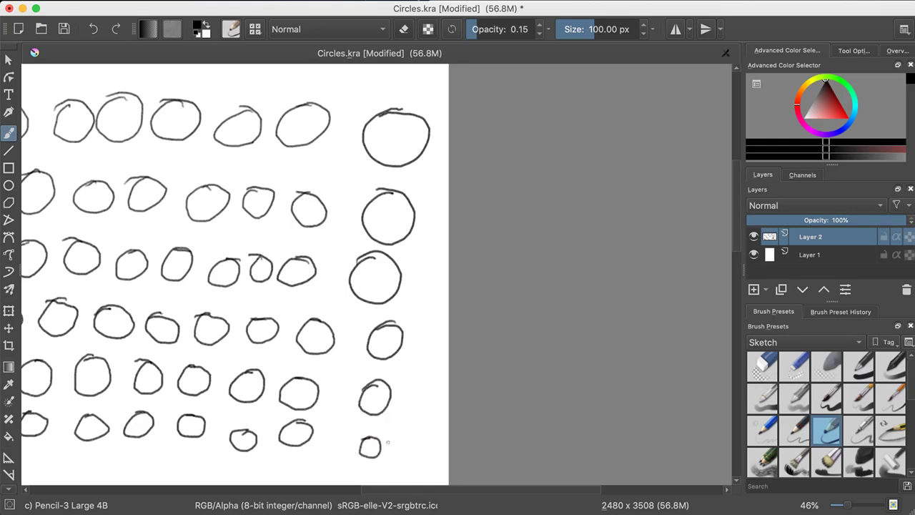
Scroll down to the blank area below the rows and draw a freehand circle there
scroll(388, 442, down, 5)
scroll(388, 442, left, 10)
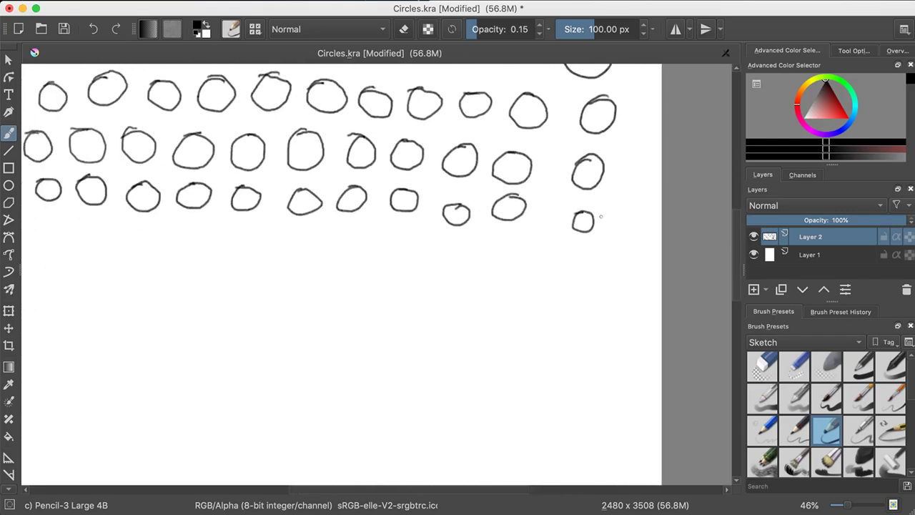
scroll(676, 240, up, 3)
scroll(676, 240, right, 6)
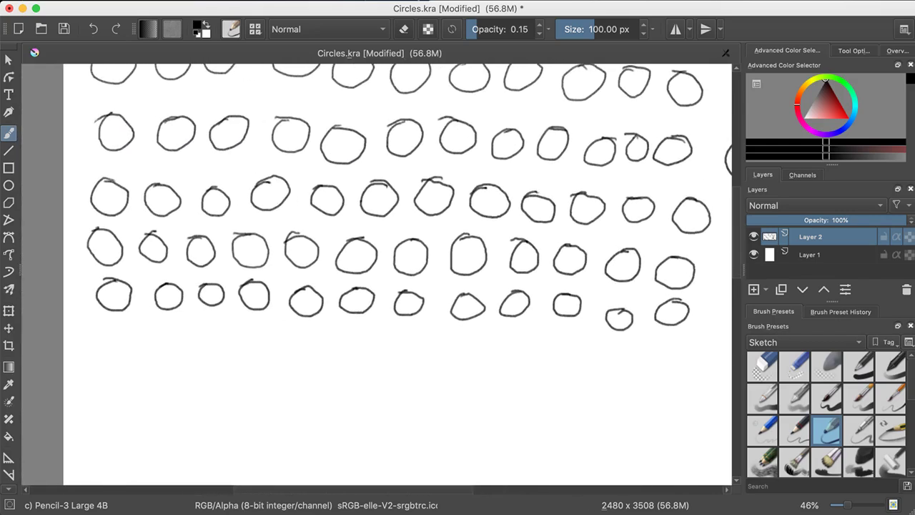
scroll(675, 240, down, 2)
scroll(676, 240, down, 1)
scroll(676, 240, up, 5)
scroll(676, 240, left, 3)
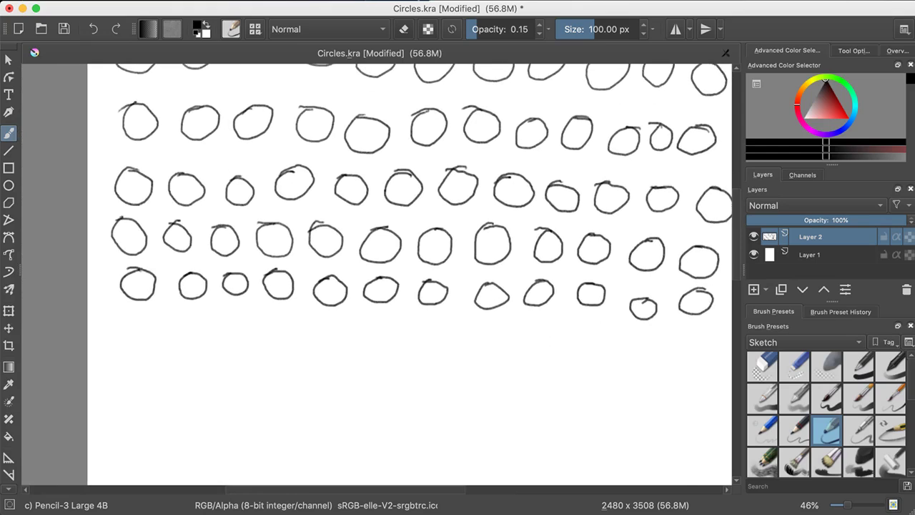
scroll(722, 356, down, 6)
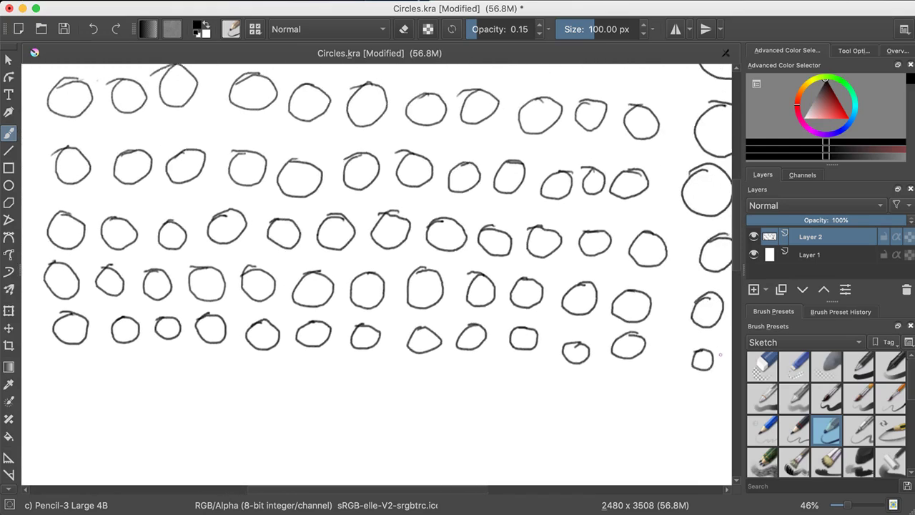
scroll(713, 80, down, 3)
scroll(713, 80, right, 2)
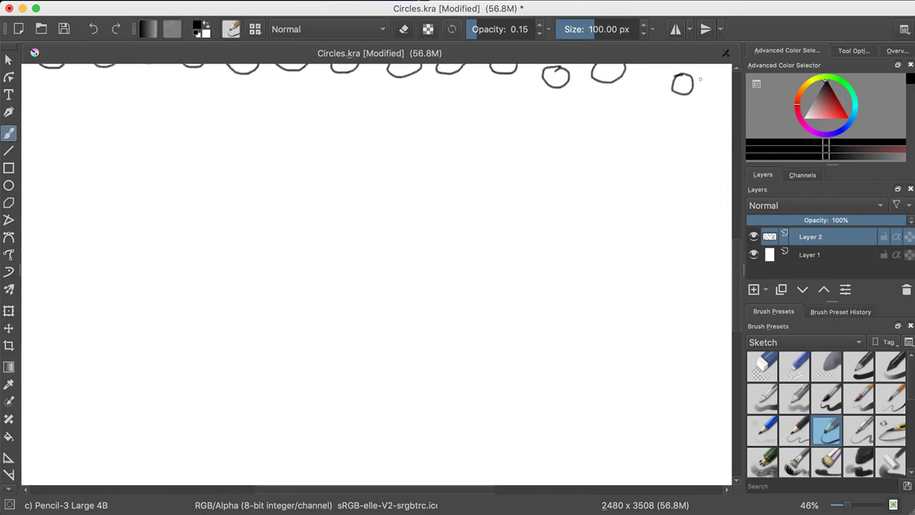
scroll(714, 80, up, 2)
scroll(714, 80, left, 2)
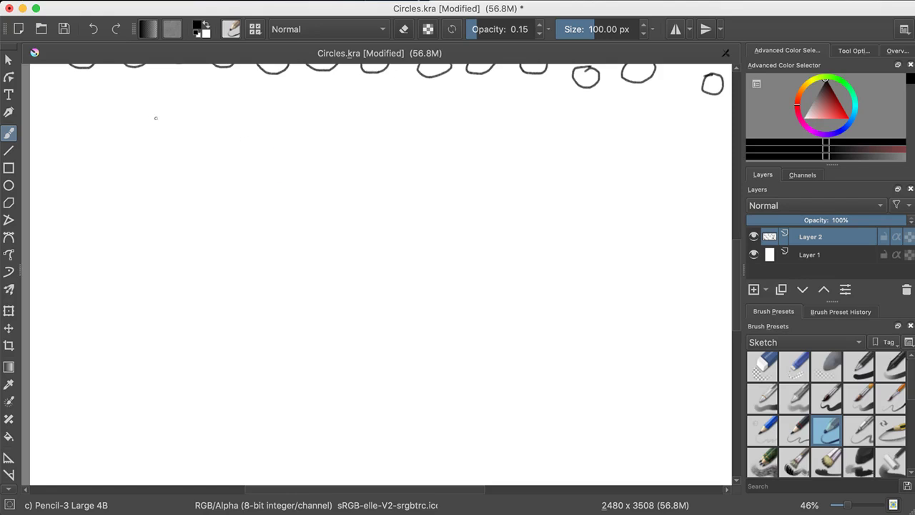
mouse_move(80, 91)
mouse_down()
mouse_move(72, 112)
mouse_move(98, 124)
mouse_move(104, 103)
mouse_move(81, 90)
mouse_up()
Undo the first attempt, then sketch six rough multi-stroke circles in a new row
key(ctrl+z)
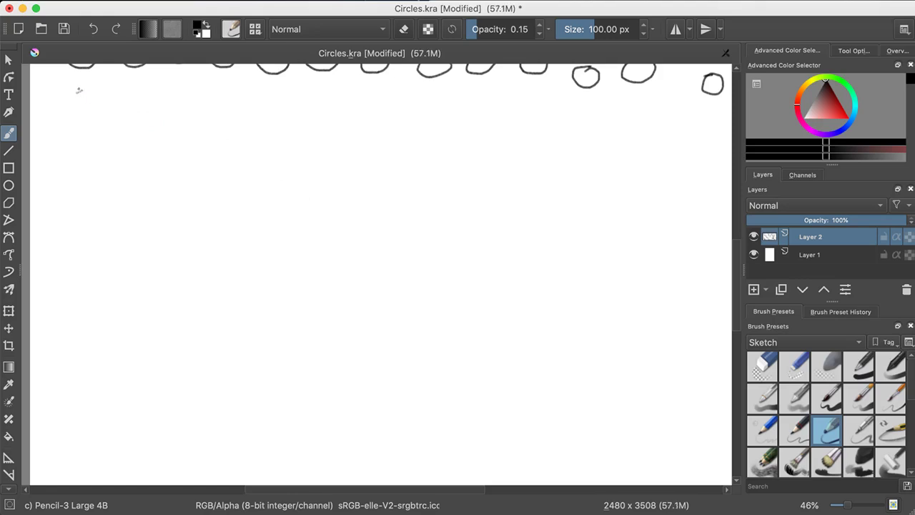
mouse_move(60, 110)
mouse_down()
mouse_move(72, 95)
mouse_move(58, 126)
mouse_move(69, 142)
mouse_move(110, 132)
mouse_move(116, 113)
mouse_move(108, 93)
mouse_move(72, 93)
mouse_up()
mouse_move(168, 93)
mouse_down()
mouse_move(142, 112)
mouse_move(140, 128)
mouse_move(157, 146)
mouse_move(147, 135)
mouse_move(184, 150)
mouse_move(200, 140)
mouse_move(206, 112)
mouse_move(164, 93)
mouse_up()
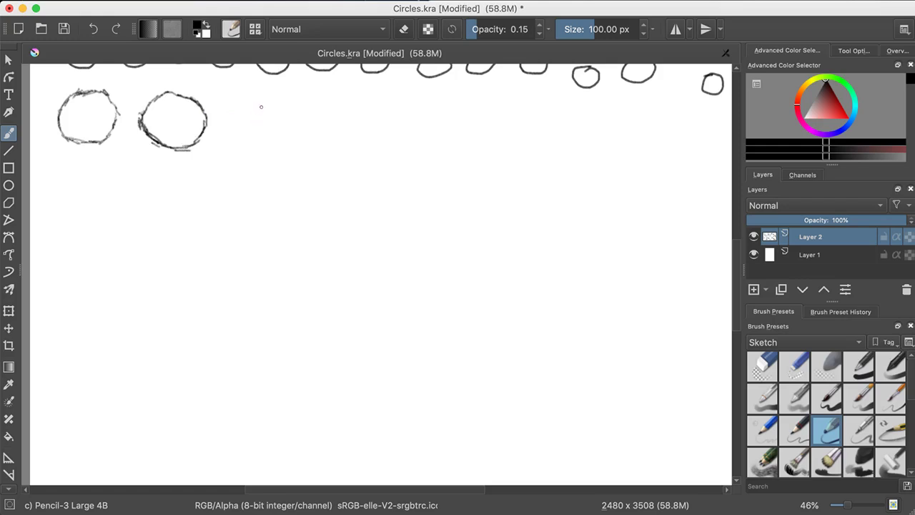
mouse_move(255, 115)
mouse_down()
mouse_move(308, 100)
mouse_move(319, 109)
mouse_move(316, 133)
mouse_move(295, 150)
mouse_move(266, 152)
mouse_move(255, 145)
mouse_move(270, 108)
mouse_up()
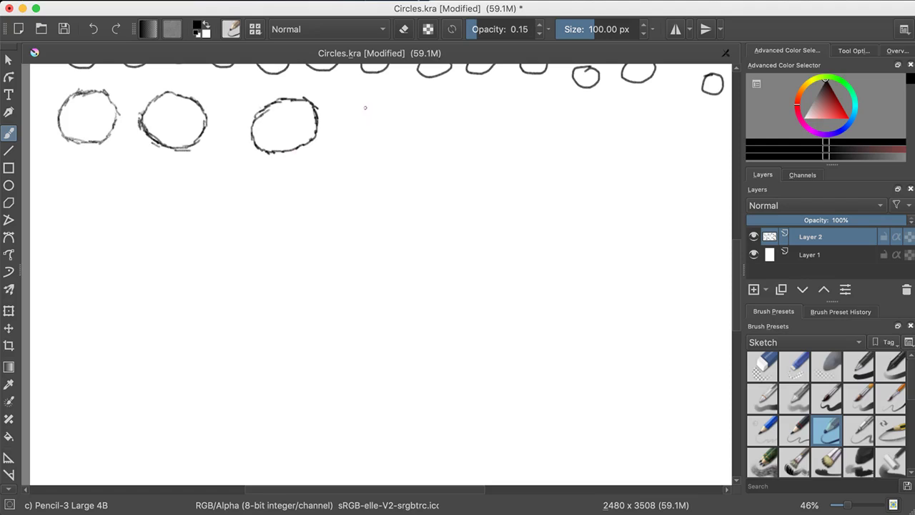
mouse_move(366, 109)
mouse_down()
mouse_move(397, 97)
mouse_move(420, 114)
mouse_move(429, 140)
mouse_move(413, 150)
mouse_move(360, 146)
mouse_move(356, 114)
mouse_move(365, 106)
mouse_move(358, 144)
mouse_up()
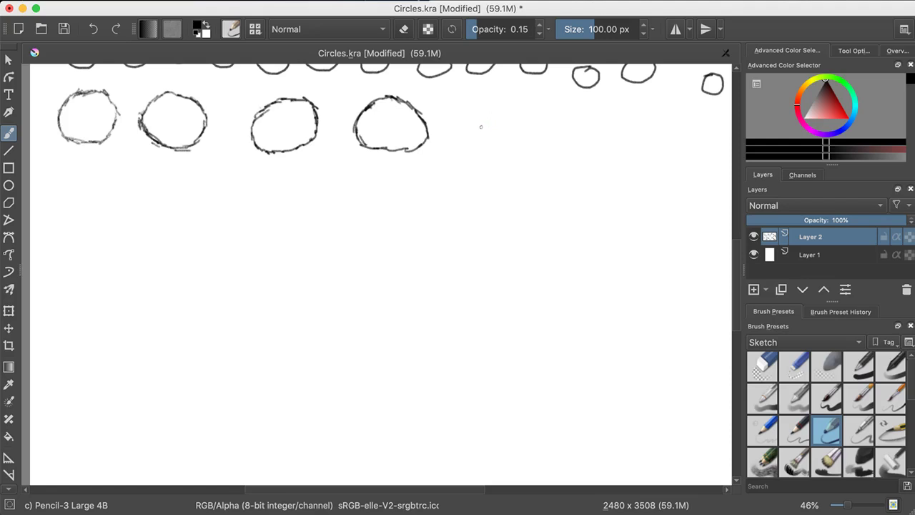
mouse_move(470, 112)
mouse_down()
mouse_move(505, 103)
mouse_move(531, 126)
mouse_move(530, 143)
mouse_move(502, 154)
mouse_move(473, 149)
mouse_move(459, 136)
mouse_move(459, 118)
mouse_move(482, 107)
mouse_move(461, 120)
mouse_up()
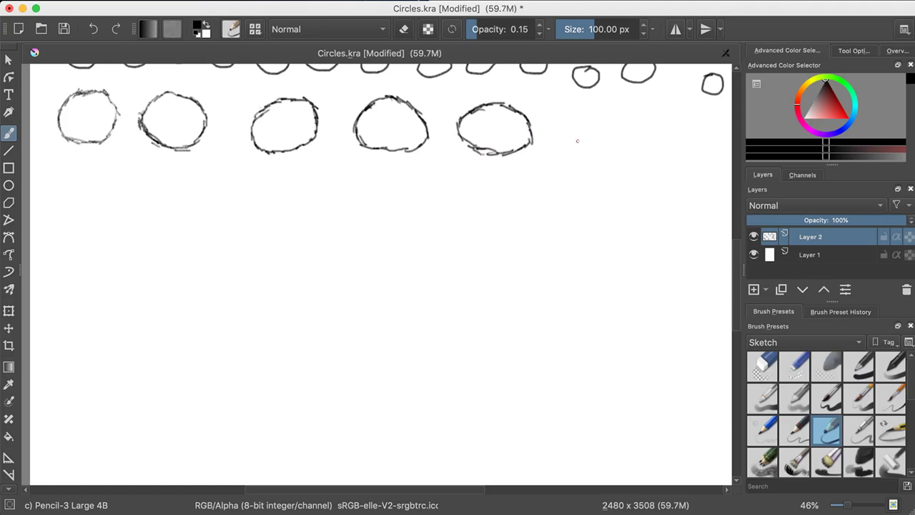
mouse_move(587, 113)
mouse_down()
mouse_move(573, 127)
mouse_move(567, 158)
mouse_move(616, 155)
mouse_move(633, 143)
mouse_move(631, 115)
mouse_move(582, 119)
mouse_move(617, 115)
mouse_up()
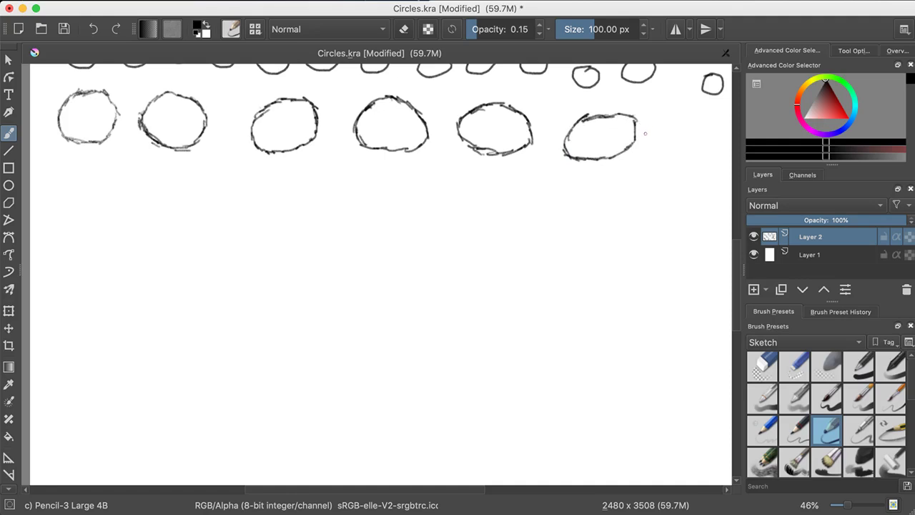
scroll(653, 135, right, 10)
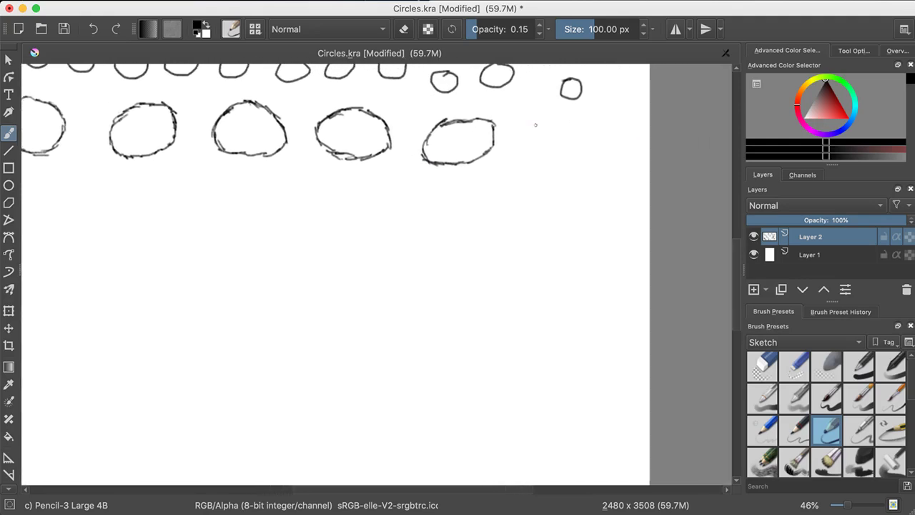
Add a seventh circle to the rough row and sketch two circles beneath it
mouse_move(535, 124)
mouse_down()
mouse_move(599, 134)
mouse_move(597, 164)
mouse_move(540, 168)
mouse_move(526, 150)
mouse_move(532, 126)
mouse_move(544, 121)
mouse_move(602, 152)
mouse_move(529, 146)
mouse_up()
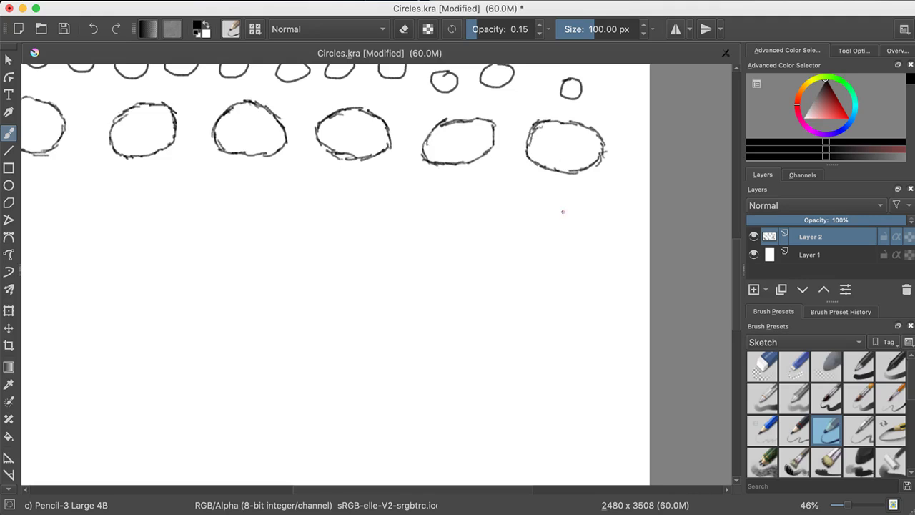
mouse_move(552, 208)
mouse_down()
mouse_move(596, 207)
mouse_move(605, 243)
mouse_move(595, 254)
mouse_move(541, 259)
mouse_move(526, 231)
mouse_move(562, 207)
mouse_move(533, 216)
mouse_up()
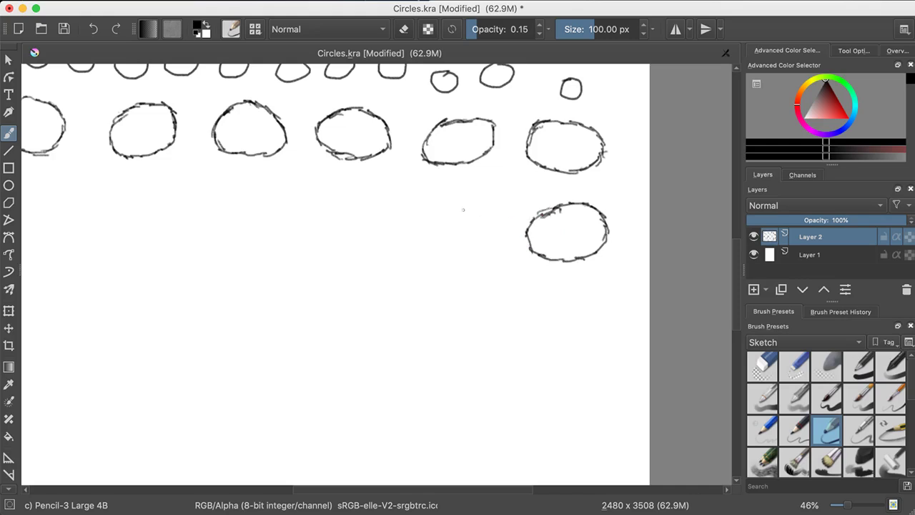
mouse_move(432, 210)
mouse_down()
mouse_move(475, 199)
mouse_move(509, 226)
mouse_move(499, 262)
mouse_move(450, 265)
mouse_up()
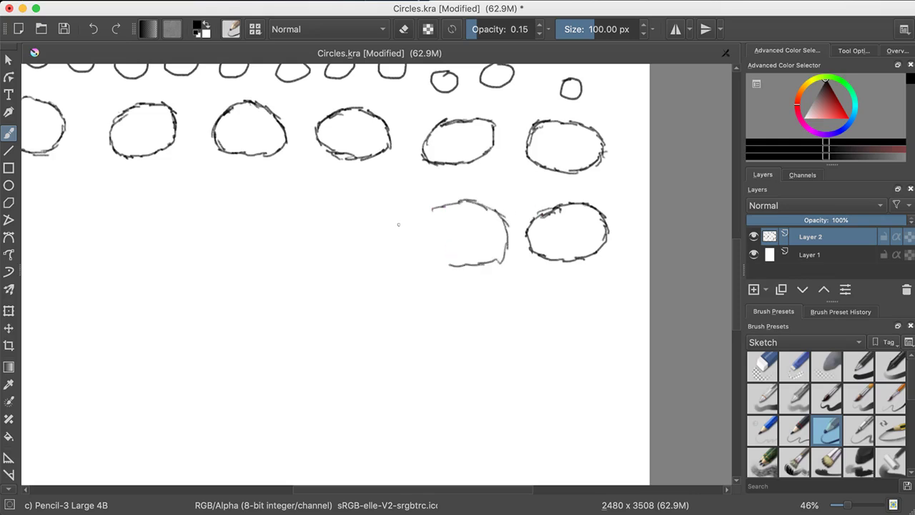
mouse_move(431, 207)
mouse_down()
mouse_move(414, 213)
mouse_move(407, 231)
mouse_move(418, 250)
mouse_move(452, 265)
mouse_up()
Attempt a third lower circle to their left, undoing the tall oval and small stroke
mouse_move(300, 220)
mouse_down()
mouse_move(316, 251)
mouse_move(334, 249)
mouse_move(346, 225)
mouse_move(341, 186)
mouse_move(324, 175)
mouse_move(311, 186)
mouse_move(304, 224)
mouse_up()
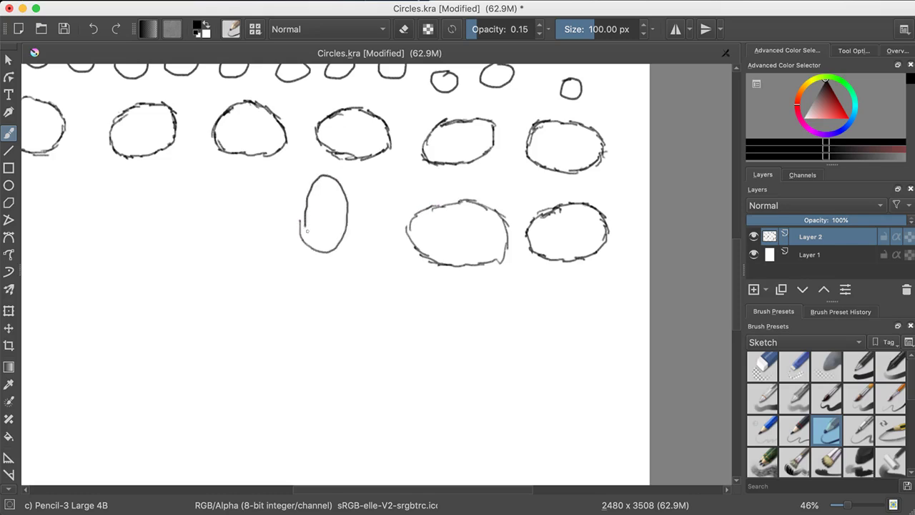
key(ctrl+z)
mouse_move(290, 233)
mouse_down()
mouse_move(306, 253)
mouse_move(301, 243)
mouse_move(337, 243)
mouse_move(350, 216)
mouse_move(343, 192)
mouse_move(327, 179)
mouse_move(295, 191)
mouse_move(290, 229)
mouse_up()
key(ctrl+z)
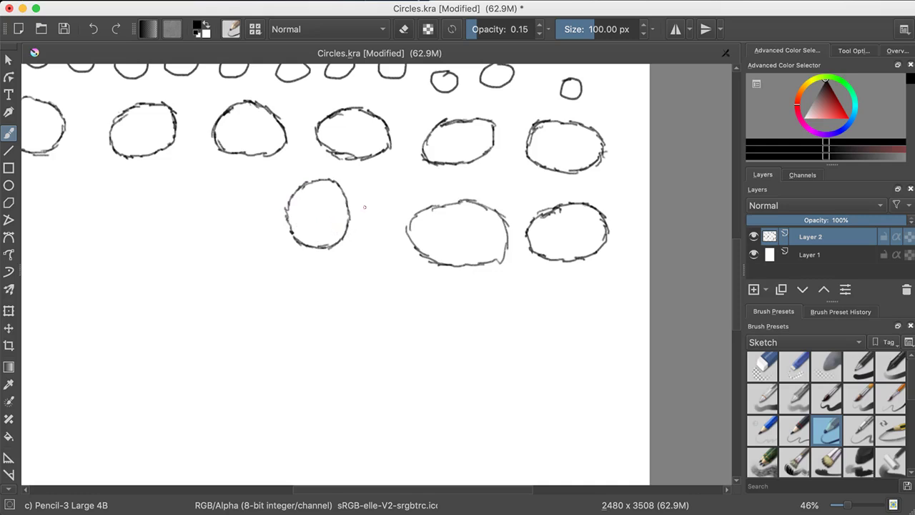
Pan the view and sketch a rough circle and a wide ellipse at the left
drag(365, 207, 580, 151)
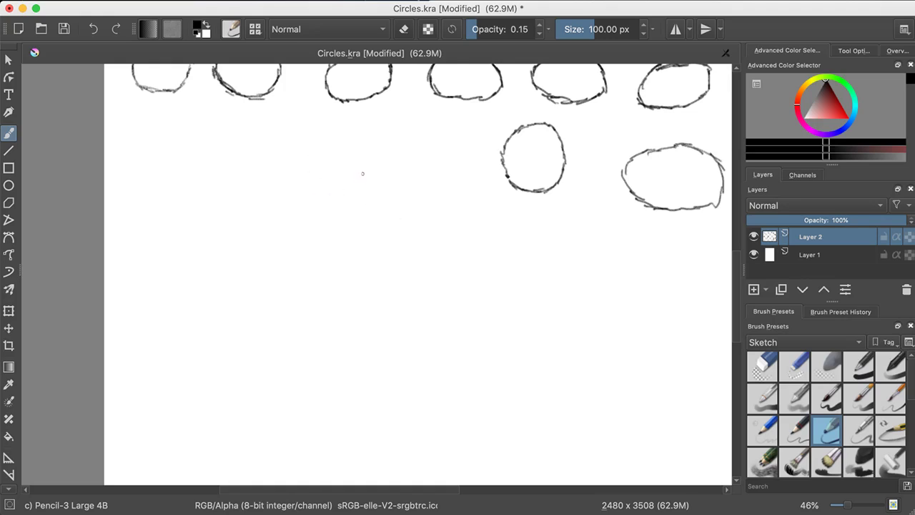
mouse_move(400, 166)
mouse_down()
mouse_move(430, 182)
mouse_move(457, 163)
mouse_move(455, 137)
mouse_move(428, 113)
mouse_up()
mouse_move(400, 167)
mouse_down()
mouse_move(403, 131)
mouse_move(433, 116)
mouse_up()
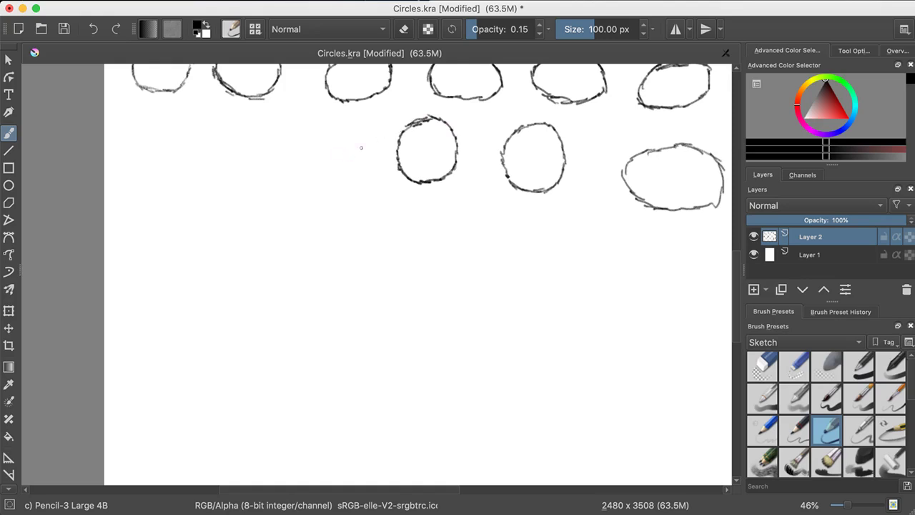
mouse_move(320, 134)
mouse_down()
mouse_move(350, 134)
mouse_move(365, 169)
mouse_move(352, 184)
mouse_move(277, 179)
mouse_up()
mouse_move(329, 131)
mouse_down()
mouse_move(263, 149)
mouse_move(261, 169)
mouse_move(289, 187)
mouse_up()
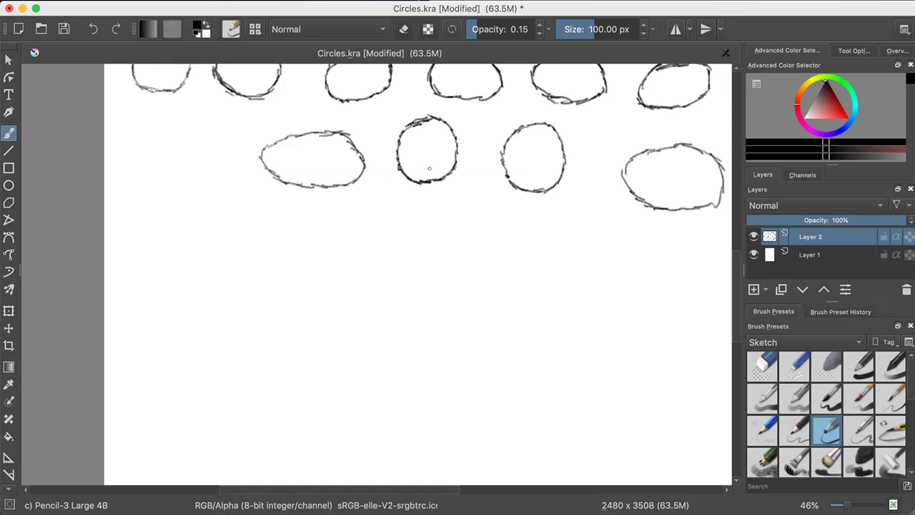
Undo a stray circle and a retraced stroke, then start a circle at the row's left end
mouse_move(517, 291)
mouse_down()
mouse_move(464, 323)
mouse_move(509, 323)
mouse_move(522, 287)
mouse_up()
key(ctrl+z)
key(XF86MonBrightnessUp)
key(XF86MonBrightnessUp)
key(XF86MonBrightnessUp)
key(XF86MonBrightnessUp)
key(XF86MonBrightnessUp)
key(XF86MonBrightnessUp)
key(XF86MonBrightnessUp)
key(XF86MonBrightnessUp)
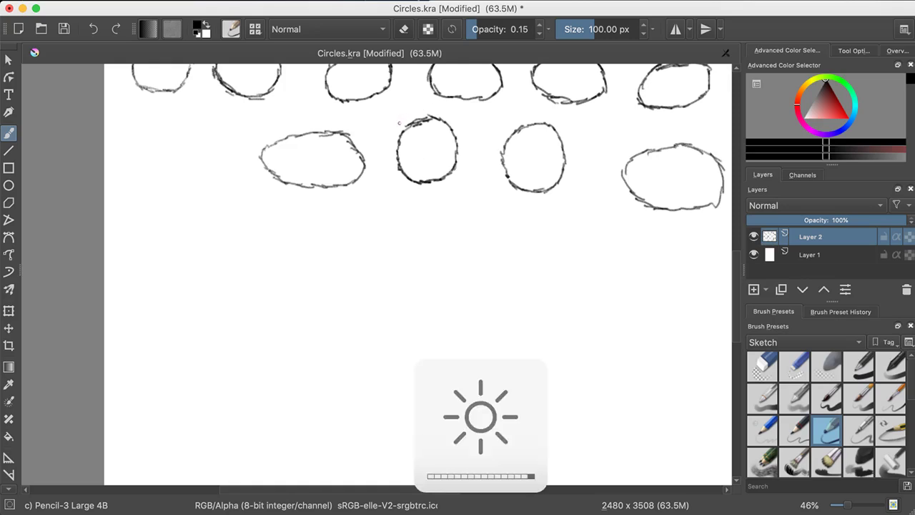
mouse_move(398, 124)
mouse_down()
mouse_move(379, 141)
mouse_move(390, 181)
mouse_move(437, 186)
mouse_move(462, 141)
mouse_move(409, 110)
mouse_move(348, 136)
mouse_up()
key(ctrl+z)
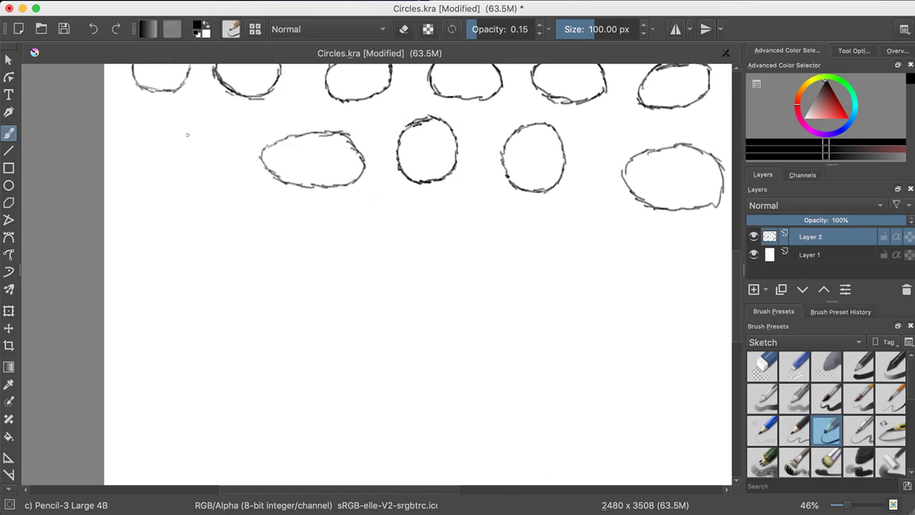
mouse_move(176, 126)
mouse_down()
mouse_move(159, 143)
mouse_move(165, 180)
mouse_move(209, 175)
mouse_move(217, 152)
mouse_move(202, 130)
mouse_move(169, 127)
mouse_up()
Sketch a new third row of rough circles, undoing the stray half of the fourth circle's arc
mouse_move(178, 213)
mouse_down()
mouse_move(153, 248)
mouse_move(170, 264)
mouse_move(188, 265)
mouse_move(207, 239)
mouse_move(168, 218)
mouse_move(202, 231)
mouse_up()
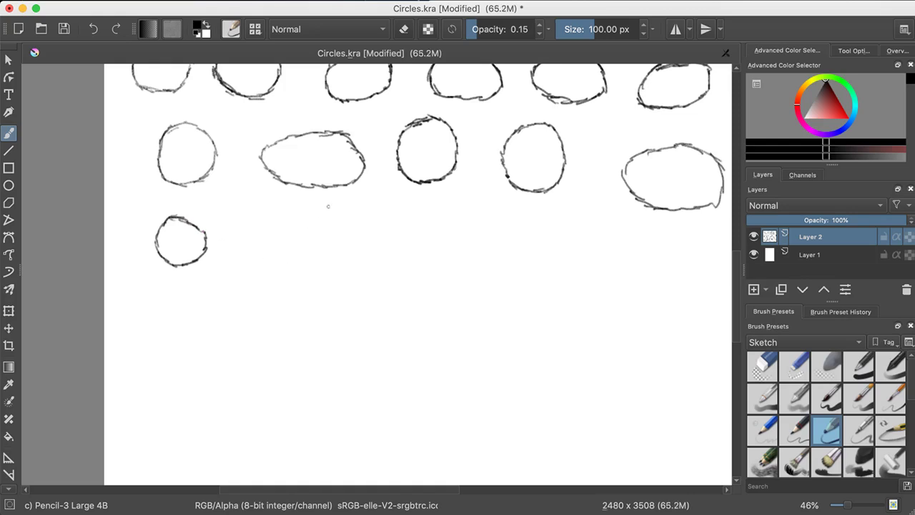
mouse_move(251, 217)
mouse_down()
mouse_move(230, 250)
mouse_move(241, 261)
mouse_move(269, 258)
mouse_move(287, 227)
mouse_move(277, 218)
mouse_move(246, 223)
mouse_move(276, 217)
mouse_up()
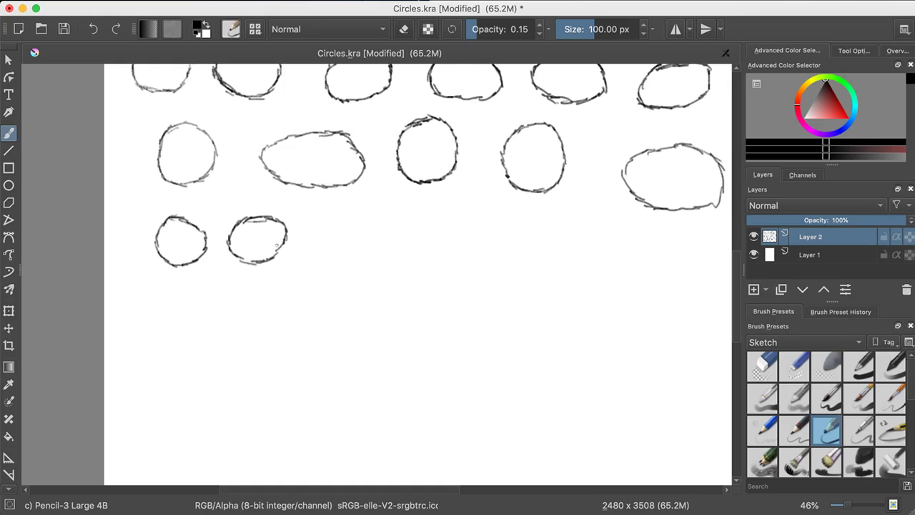
mouse_move(335, 217)
mouse_down()
mouse_move(320, 248)
mouse_move(345, 260)
mouse_move(363, 231)
mouse_move(357, 216)
mouse_move(334, 218)
mouse_up()
mouse_move(405, 220)
mouse_down()
mouse_move(401, 257)
mouse_move(430, 250)
mouse_move(440, 233)
mouse_move(415, 257)
mouse_move(433, 236)
mouse_move(431, 221)
mouse_move(397, 223)
mouse_up()
key(ctrl+z)
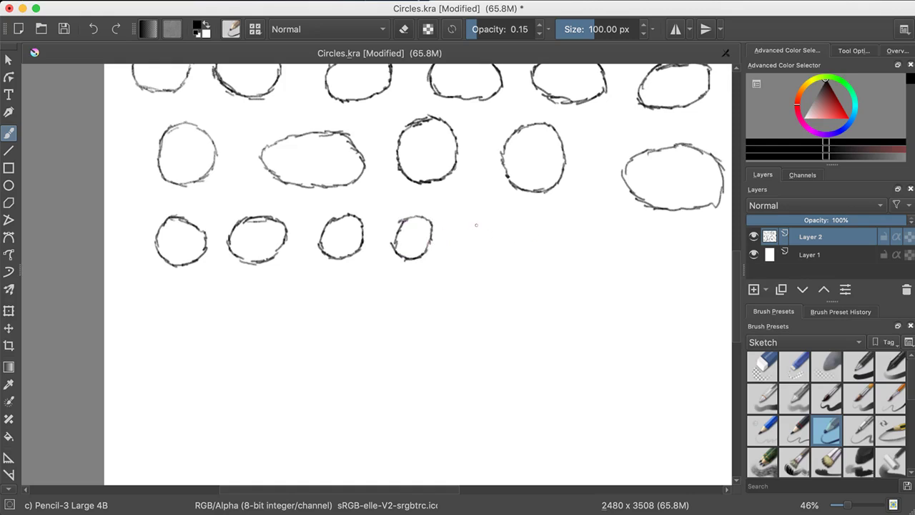
mouse_move(471, 221)
mouse_down()
mouse_move(468, 250)
mouse_move(489, 252)
mouse_move(503, 249)
mouse_move(504, 230)
mouse_move(478, 217)
mouse_move(506, 234)
mouse_move(543, 231)
mouse_move(548, 255)
mouse_move(560, 223)
mouse_move(572, 231)
mouse_move(568, 250)
mouse_move(539, 252)
mouse_up()
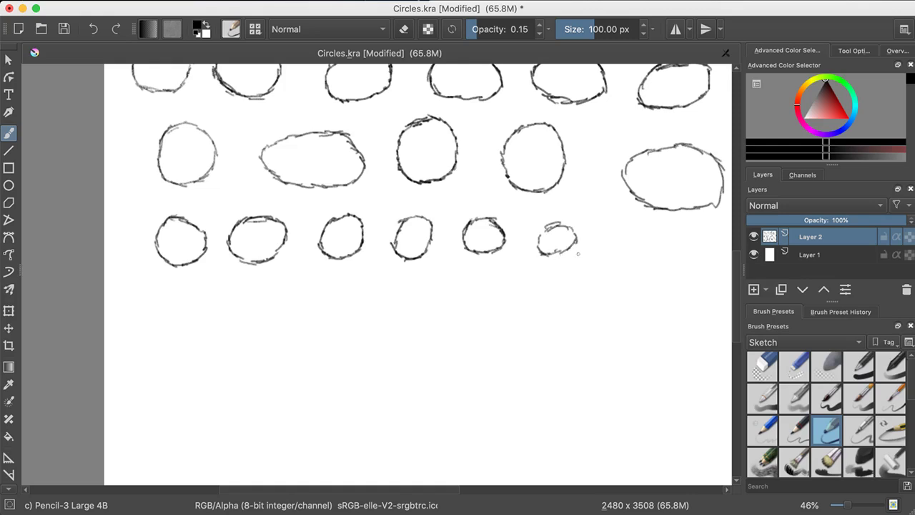
scroll(589, 273, right, 5)
scroll(588, 273, down, 2)
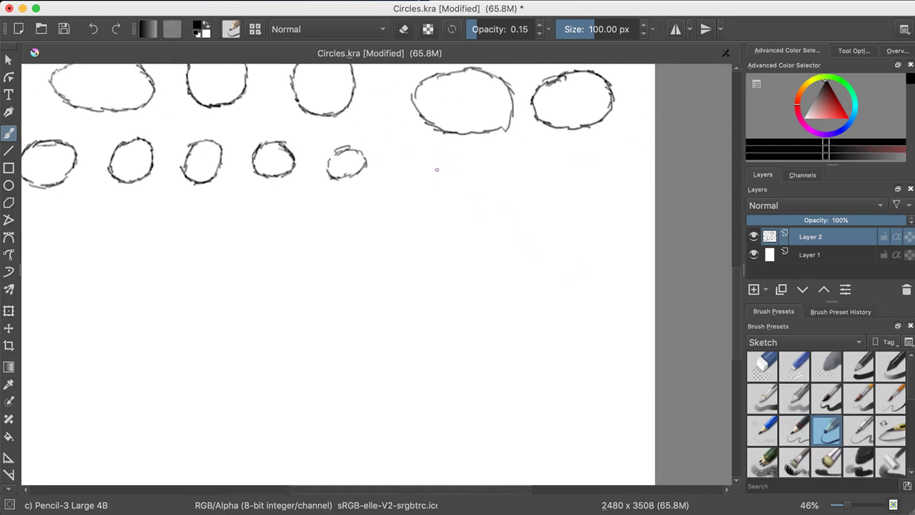
Add four more rough circles to the third row, including a small one in a gap
mouse_move(423, 160)
mouse_down()
mouse_move(459, 156)
mouse_move(484, 180)
mouse_move(453, 206)
mouse_move(438, 204)
mouse_move(417, 175)
mouse_move(432, 196)
mouse_up()
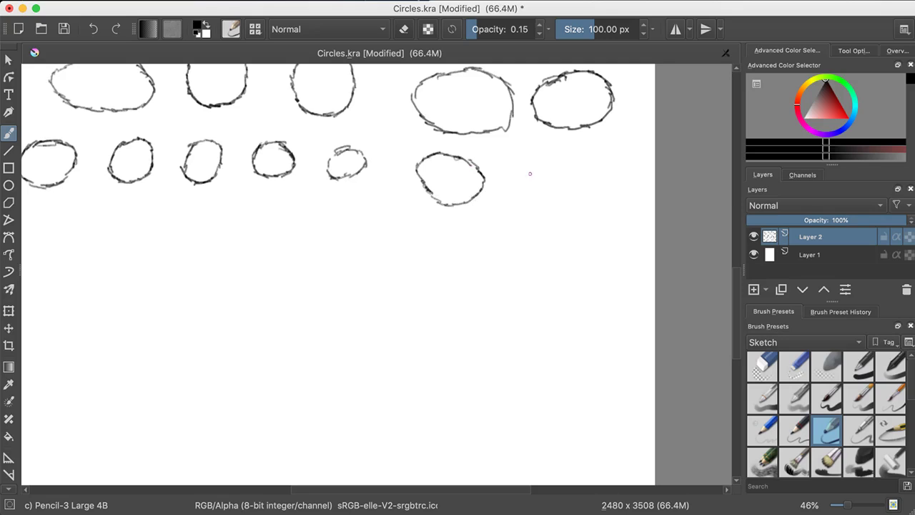
mouse_move(535, 170)
mouse_down()
mouse_move(524, 178)
mouse_move(526, 201)
mouse_move(542, 204)
mouse_move(556, 184)
mouse_move(545, 170)
mouse_move(531, 171)
mouse_up()
mouse_move(383, 163)
mouse_down()
mouse_move(378, 172)
mouse_move(399, 183)
mouse_move(404, 162)
mouse_move(382, 159)
mouse_up()
mouse_move(598, 173)
mouse_down()
mouse_move(584, 195)
mouse_move(595, 209)
mouse_move(616, 201)
mouse_move(617, 180)
mouse_move(592, 178)
mouse_up()
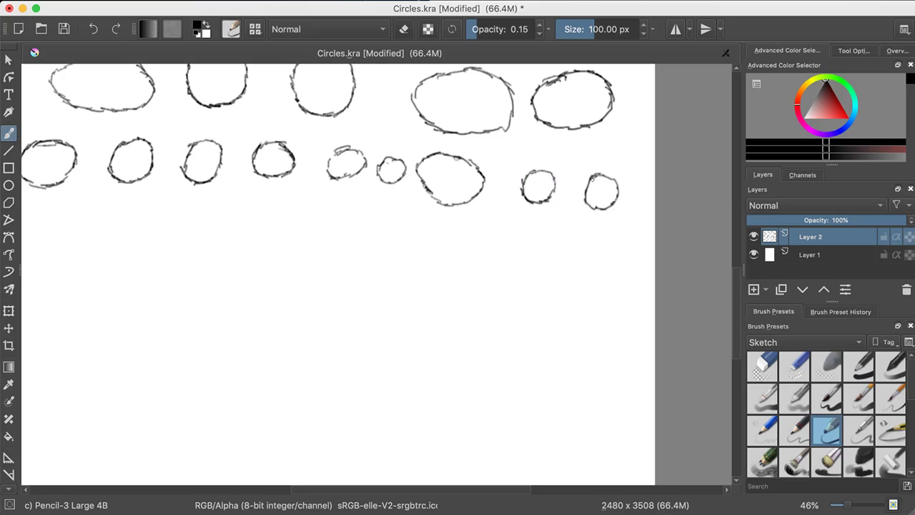
Sketch five multi-stroke circles starting from the left end of the row
scroll(377, 275, down, 3)
scroll(376, 275, left, 6)
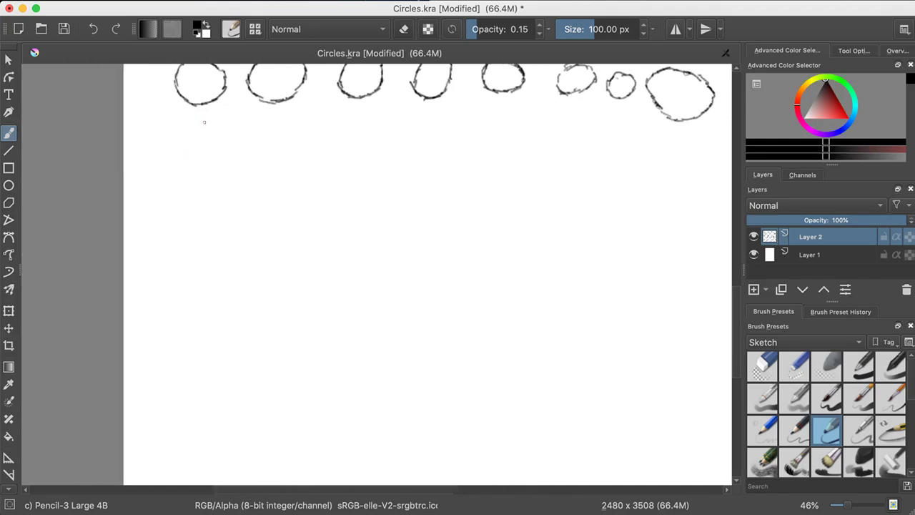
mouse_move(191, 133)
mouse_down()
mouse_move(176, 148)
mouse_move(174, 170)
mouse_move(203, 182)
mouse_up()
mouse_move(180, 140)
mouse_down()
mouse_move(212, 129)
mouse_move(231, 143)
mouse_move(235, 163)
mouse_move(204, 182)
mouse_up()
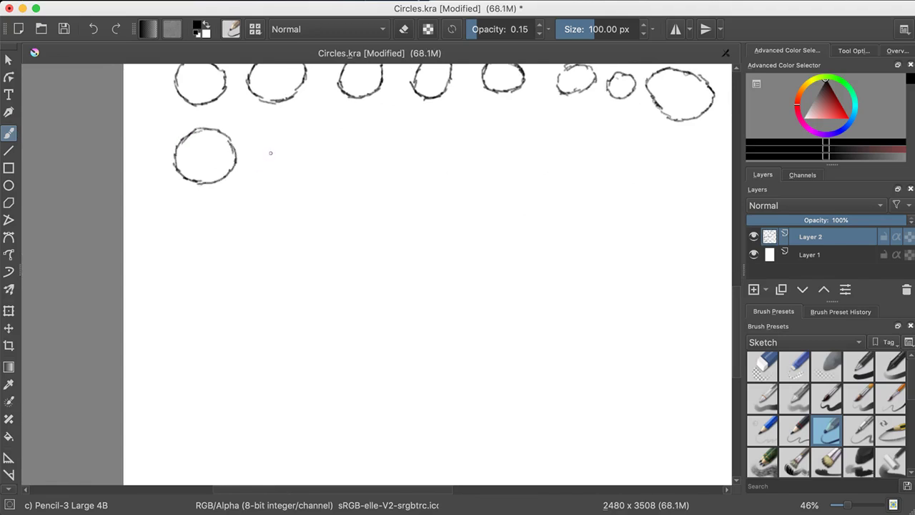
mouse_move(282, 133)
mouse_down()
mouse_move(273, 160)
mouse_move(284, 174)
mouse_move(315, 168)
mouse_move(299, 127)
mouse_move(318, 139)
mouse_move(322, 157)
mouse_up()
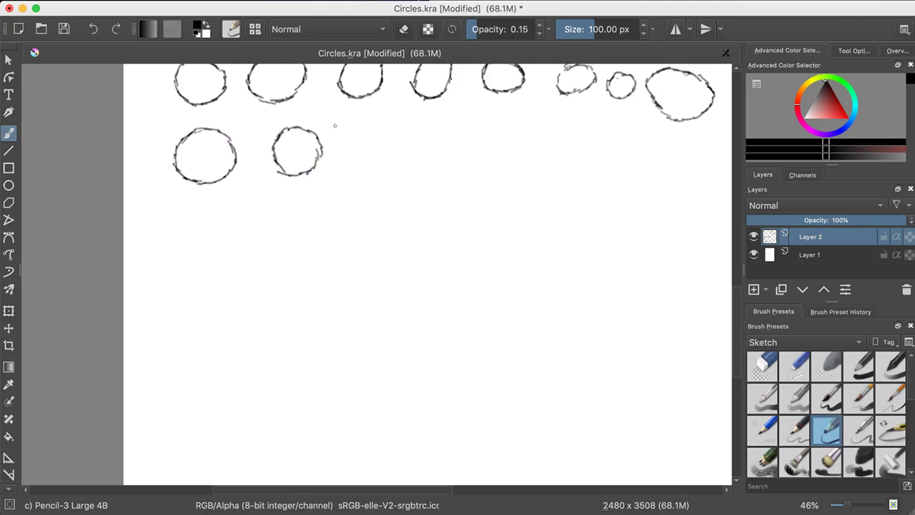
mouse_move(359, 132)
mouse_down()
mouse_move(344, 161)
mouse_move(348, 176)
mouse_move(381, 176)
mouse_move(387, 163)
mouse_up()
mouse_move(356, 129)
mouse_down()
mouse_move(386, 128)
mouse_move(397, 152)
mouse_move(388, 169)
mouse_up()
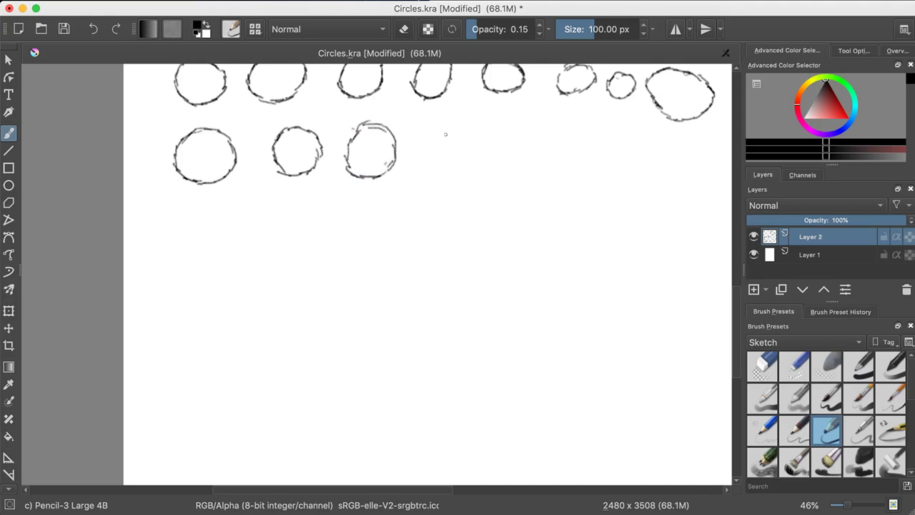
mouse_move(443, 135)
mouse_down()
mouse_move(443, 176)
mouse_move(468, 177)
mouse_move(479, 164)
mouse_up()
mouse_move(445, 133)
mouse_down()
mouse_move(469, 131)
mouse_move(480, 158)
mouse_up()
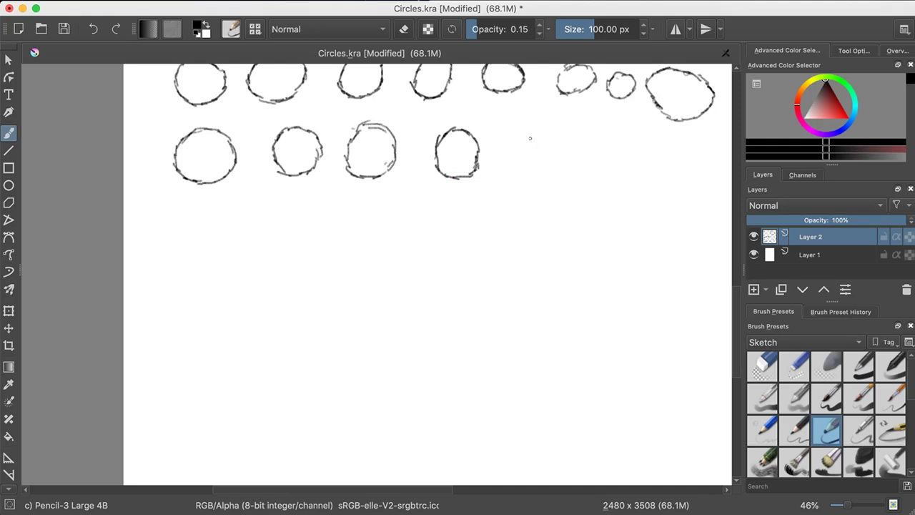
mouse_move(507, 136)
mouse_down()
mouse_move(525, 177)
mouse_move(547, 161)
mouse_move(548, 131)
mouse_move(512, 133)
mouse_move(534, 127)
mouse_up()
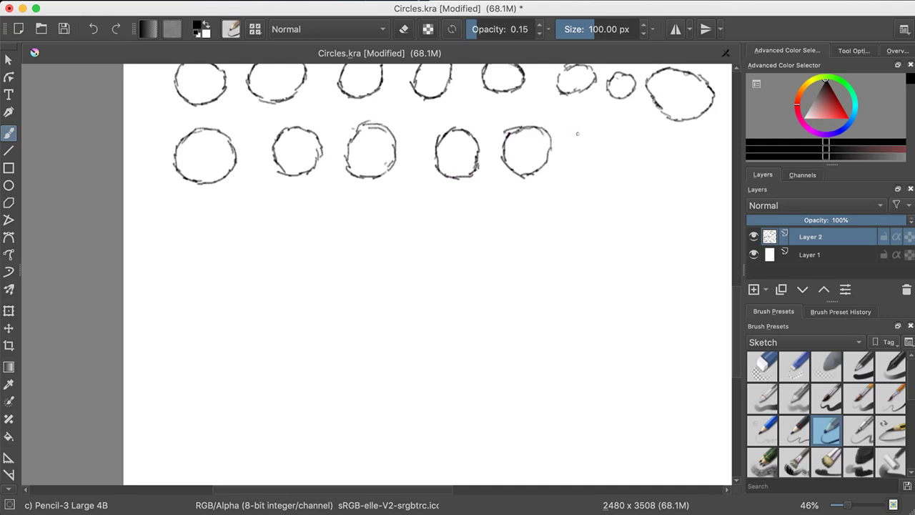
mouse_move(578, 137)
mouse_down()
mouse_move(582, 170)
mouse_move(611, 170)
mouse_move(622, 146)
mouse_move(586, 127)
mouse_move(616, 132)
mouse_move(616, 143)
mouse_move(621, 134)
mouse_move(516, 148)
mouse_move(437, 120)
mouse_up()
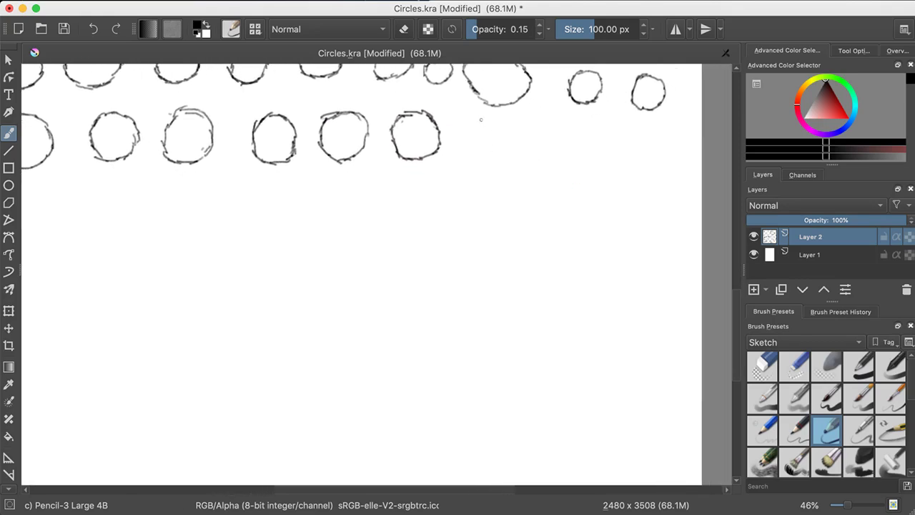
Close three more circles to reach the page's right side, then pan to the blank lower page
mouse_move(496, 125)
mouse_down()
mouse_move(472, 152)
mouse_move(495, 161)
mouse_up()
mouse_move(495, 121)
mouse_down()
mouse_move(517, 122)
mouse_move(521, 145)
mouse_move(515, 157)
mouse_move(484, 161)
mouse_move(519, 152)
mouse_up()
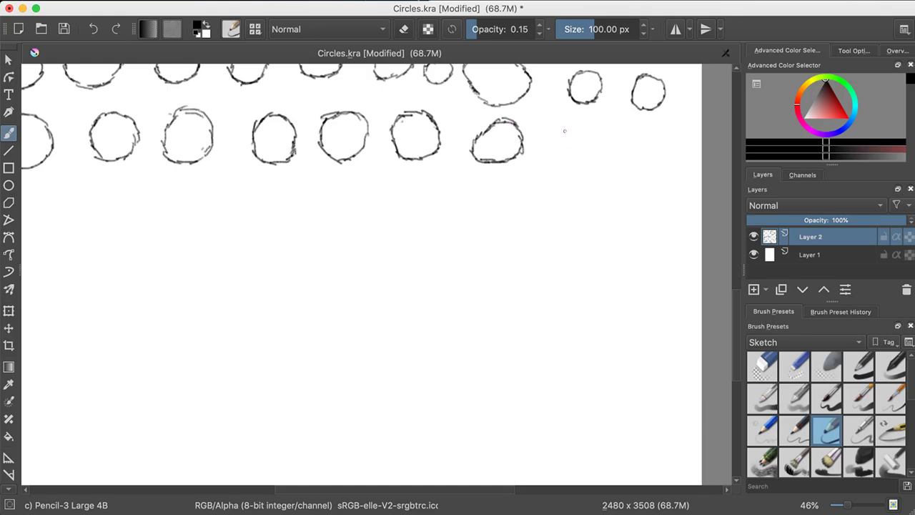
mouse_move(560, 127)
mouse_down()
mouse_move(548, 139)
mouse_move(549, 164)
mouse_move(573, 158)
mouse_up()
drag(561, 127, 572, 127)
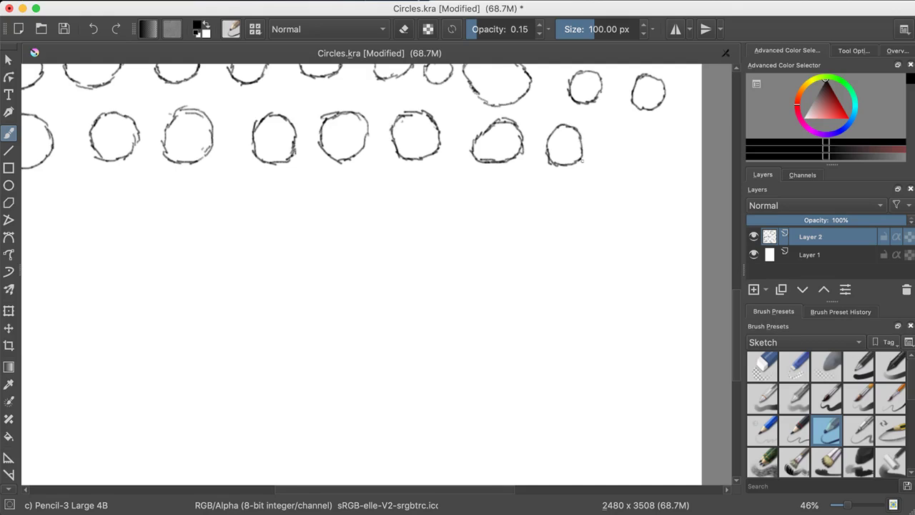
mouse_move(605, 129)
mouse_down()
mouse_move(594, 159)
mouse_move(623, 165)
mouse_up()
mouse_move(594, 132)
mouse_down()
mouse_move(666, 132)
mouse_move(684, 150)
mouse_move(668, 166)
mouse_move(649, 166)
mouse_up()
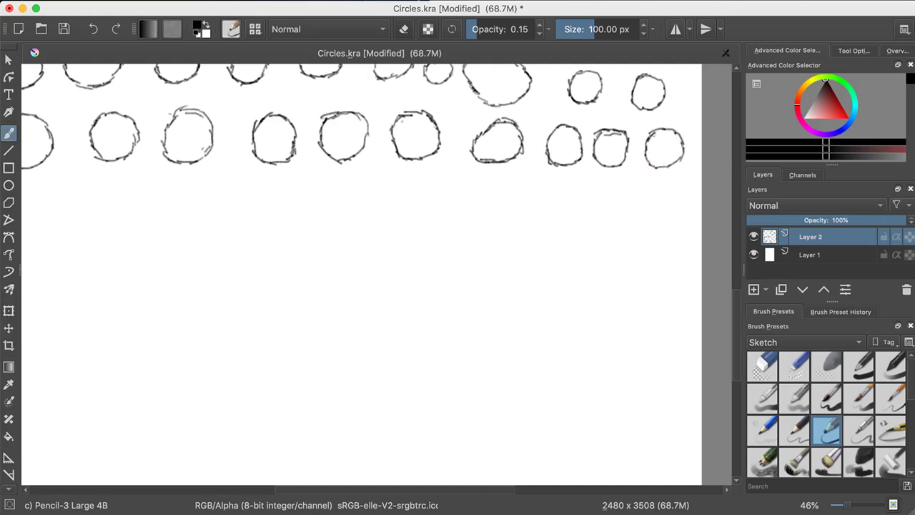
drag(502, 221, 669, 123)
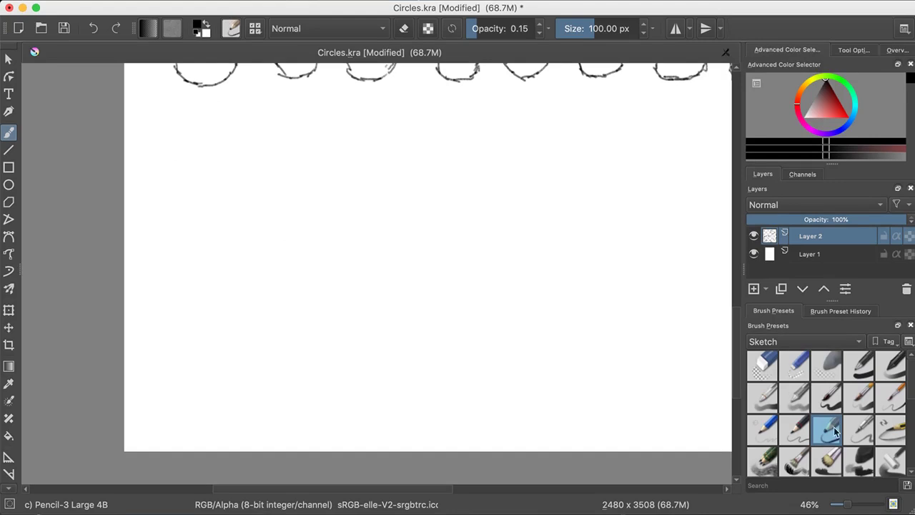
Make two trial pencil loops for the new row, then undo them both
drag(191, 124, 196, 130)
drag(185, 162, 224, 140)
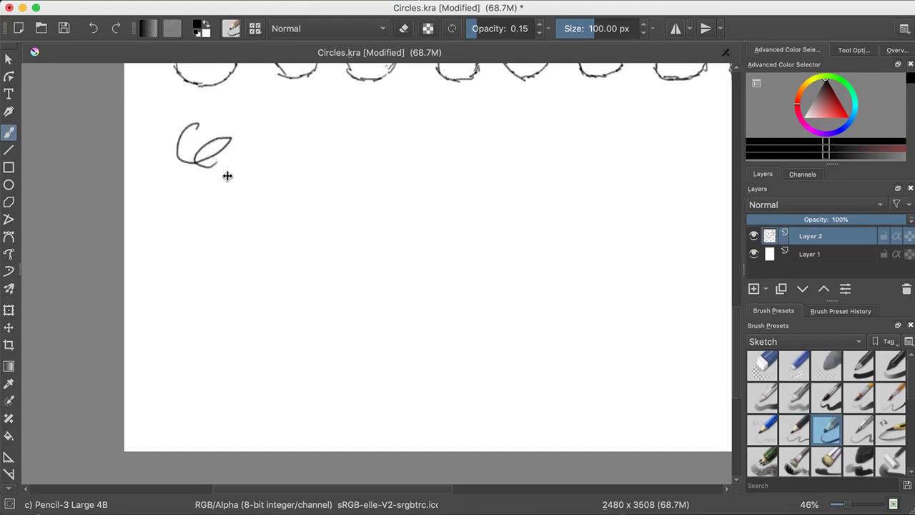
key(ctrl+z)
key(ctrl+z)
mouse_move(184, 150)
mouse_down()
mouse_move(203, 129)
mouse_move(178, 147)
mouse_move(205, 119)
mouse_move(221, 131)
mouse_move(224, 146)
mouse_move(195, 160)
mouse_move(284, 124)
mouse_move(306, 133)
mouse_move(288, 152)
mouse_move(263, 148)
mouse_move(279, 133)
mouse_up()
key(ctrl+z)
Draw a row of dark, multi-loop retraced pencil circles across the page with Pencil-3
mouse_move(368, 121)
mouse_down()
mouse_move(349, 146)
mouse_move(361, 124)
mouse_move(393, 135)
mouse_move(358, 158)
mouse_move(349, 136)
mouse_move(402, 142)
mouse_move(350, 153)
mouse_up()
mouse_move(448, 129)
mouse_down()
mouse_move(458, 161)
mouse_move(457, 123)
mouse_move(441, 165)
mouse_move(462, 132)
mouse_move(432, 155)
mouse_move(470, 136)
mouse_move(423, 145)
mouse_move(465, 151)
mouse_move(425, 139)
mouse_move(464, 164)
mouse_move(437, 122)
mouse_move(438, 159)
mouse_up()
mouse_move(509, 127)
mouse_down()
mouse_move(544, 140)
mouse_move(499, 135)
mouse_move(543, 155)
mouse_move(520, 122)
mouse_move(514, 159)
mouse_move(550, 137)
mouse_move(498, 137)
mouse_move(541, 152)
mouse_move(514, 129)
mouse_move(529, 164)
mouse_move(530, 125)
mouse_move(509, 151)
mouse_move(543, 137)
mouse_move(506, 138)
mouse_move(546, 150)
mouse_move(507, 124)
mouse_move(540, 160)
mouse_up()
mouse_move(601, 137)
mouse_down()
mouse_move(613, 155)
mouse_move(595, 126)
mouse_move(616, 152)
mouse_move(622, 127)
mouse_move(585, 146)
mouse_move(620, 149)
mouse_move(595, 129)
mouse_move(598, 158)
mouse_move(625, 134)
mouse_move(580, 138)
mouse_move(615, 152)
mouse_move(596, 125)
mouse_move(597, 159)
mouse_up()
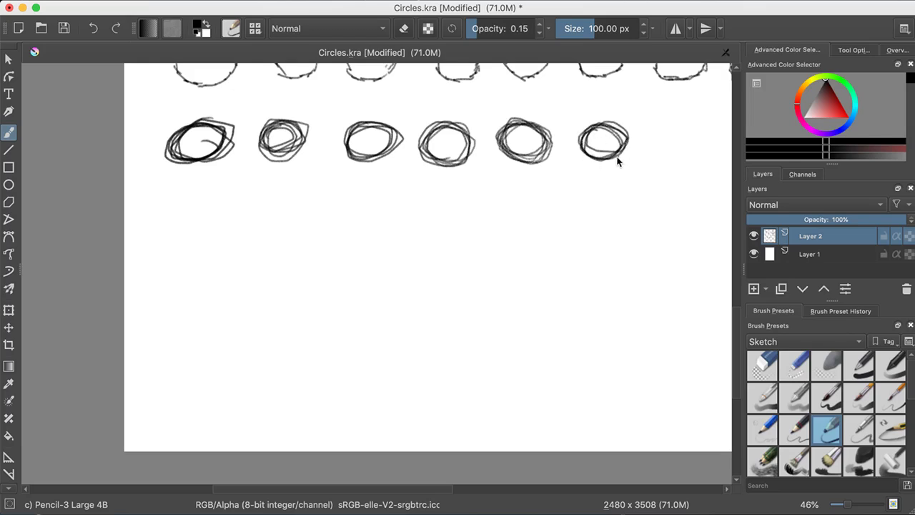
scroll(616, 155, right, 5)
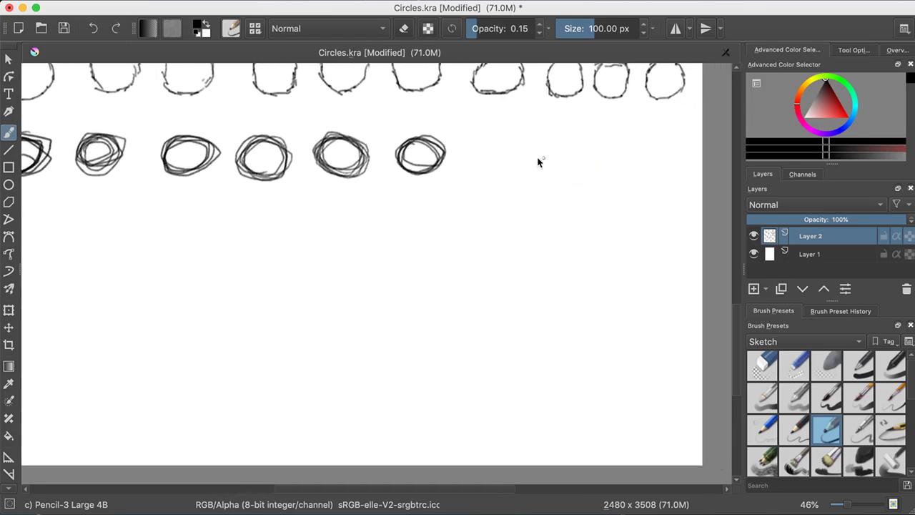
mouse_move(498, 138)
mouse_down()
mouse_move(487, 165)
mouse_move(504, 140)
mouse_move(477, 158)
mouse_move(515, 152)
mouse_move(483, 138)
mouse_move(511, 168)
mouse_move(478, 147)
mouse_move(506, 169)
mouse_move(564, 166)
mouse_move(574, 135)
mouse_move(549, 158)
mouse_move(588, 152)
mouse_move(552, 142)
mouse_move(572, 169)
mouse_move(573, 139)
mouse_move(559, 166)
mouse_move(625, 166)
mouse_move(624, 134)
mouse_move(637, 160)
mouse_move(625, 133)
mouse_move(629, 165)
mouse_move(690, 151)
mouse_move(659, 152)
mouse_move(678, 170)
mouse_up()
scroll(654, 190, down, 5)
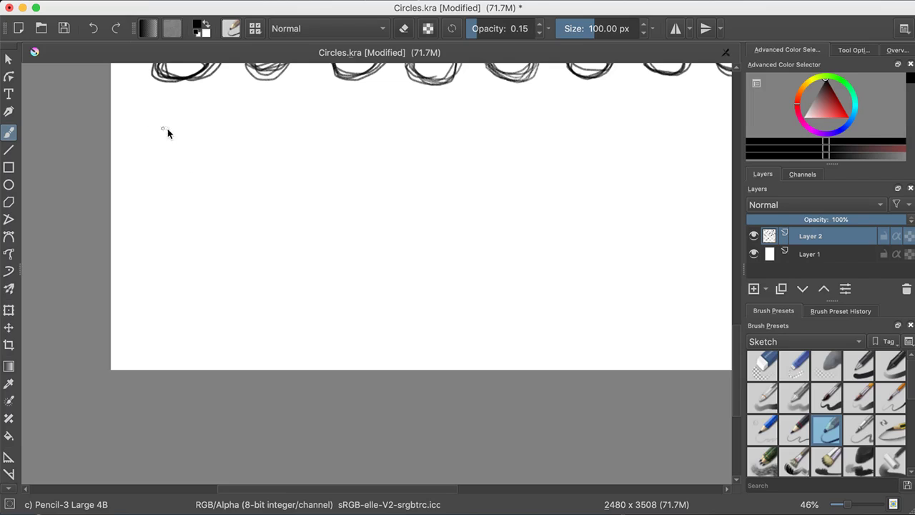
Sketch six light, thin pencil circles, shrinking left to right, below the dark row
mouse_move(171, 113)
mouse_down()
mouse_move(164, 133)
mouse_move(170, 112)
mouse_move(192, 110)
mouse_move(215, 140)
mouse_move(208, 136)
mouse_move(215, 148)
mouse_move(206, 164)
mouse_move(175, 137)
mouse_up()
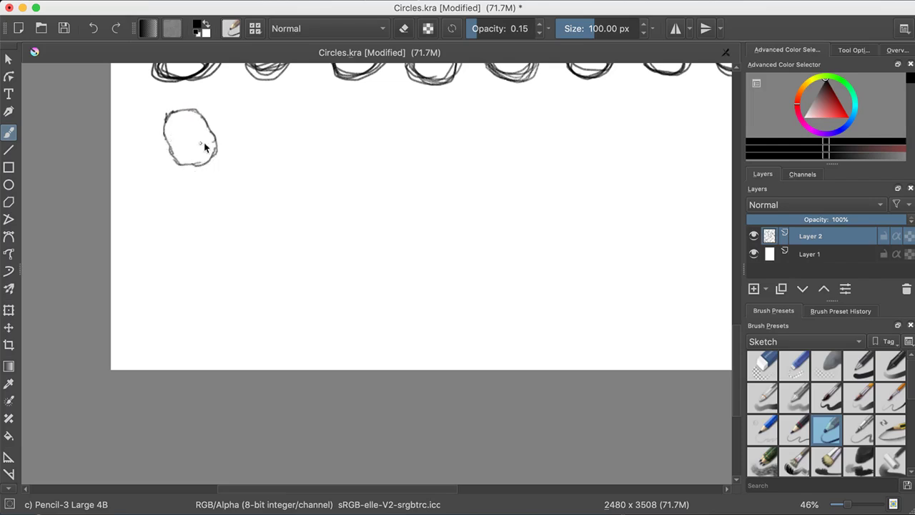
mouse_move(247, 112)
mouse_down()
mouse_move(229, 129)
mouse_move(240, 119)
mouse_move(234, 138)
mouse_move(261, 156)
mouse_move(248, 152)
mouse_move(271, 151)
mouse_move(278, 128)
mouse_move(273, 110)
mouse_move(243, 122)
mouse_up()
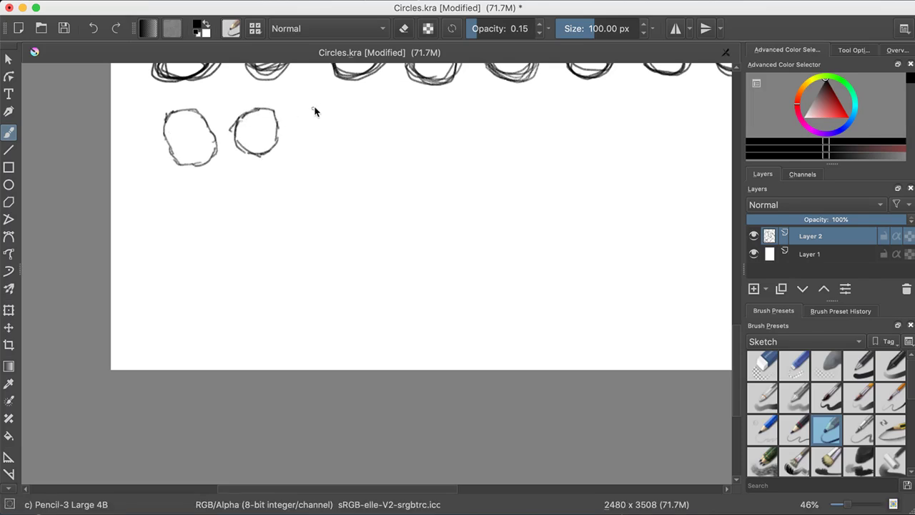
drag(305, 146, 317, 149)
mouse_move(307, 111)
mouse_down()
mouse_move(317, 108)
mouse_move(345, 135)
mouse_move(337, 146)
mouse_up()
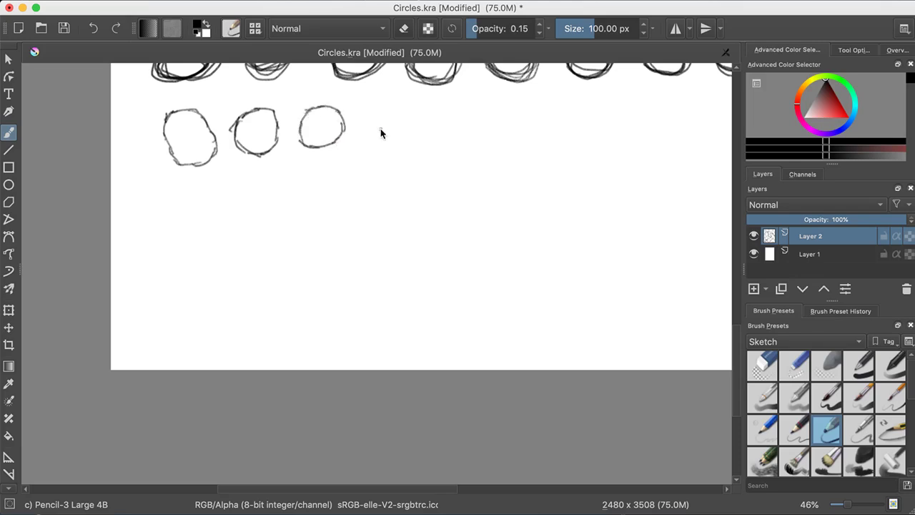
mouse_move(385, 108)
mouse_down()
mouse_move(375, 122)
mouse_move(387, 141)
mouse_move(417, 129)
mouse_up()
mouse_move(379, 106)
mouse_down()
mouse_move(400, 105)
mouse_move(411, 130)
mouse_up()
mouse_move(452, 123)
mouse_down()
mouse_move(456, 137)
mouse_move(476, 138)
mouse_move(462, 109)
mouse_move(487, 111)
mouse_up()
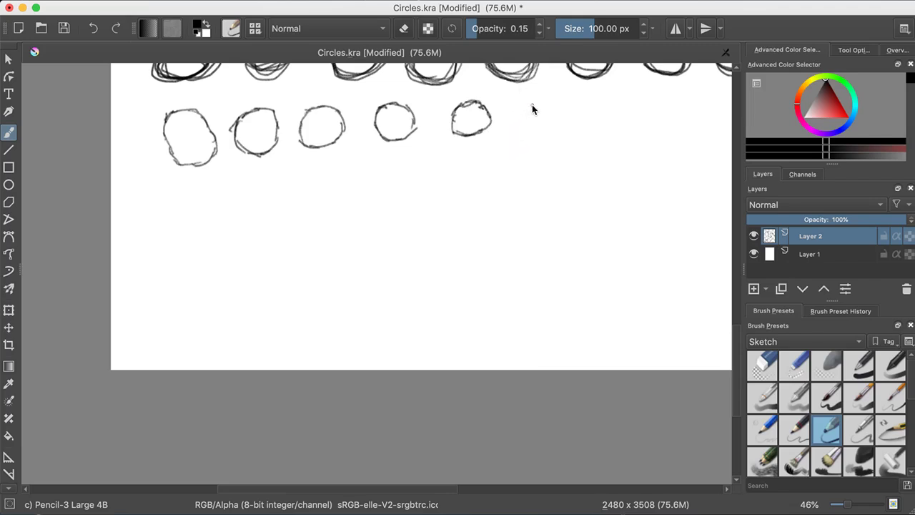
mouse_move(535, 99)
mouse_down()
mouse_move(527, 107)
mouse_move(532, 128)
mouse_up()
scroll(601, 130, right, 5)
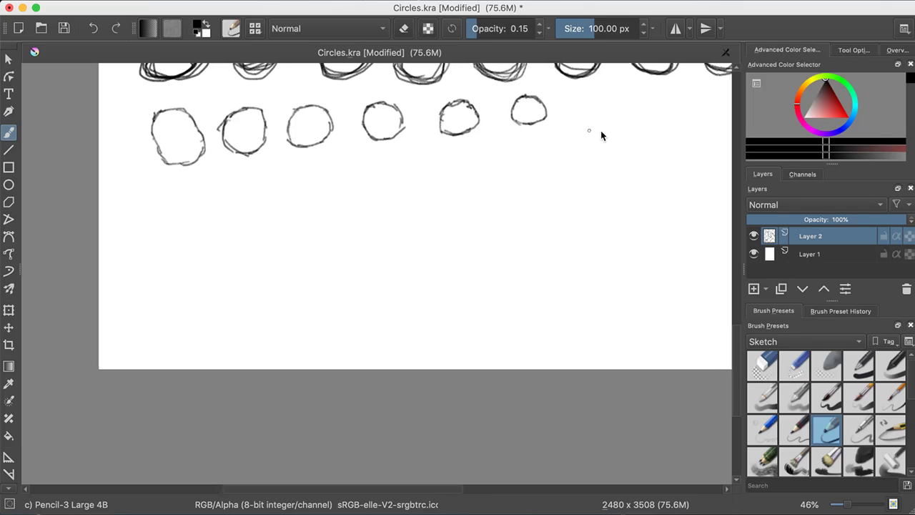
Sketch four more light pencil circles to the right, bringing the row to ten
scroll(601, 130, up, 2)
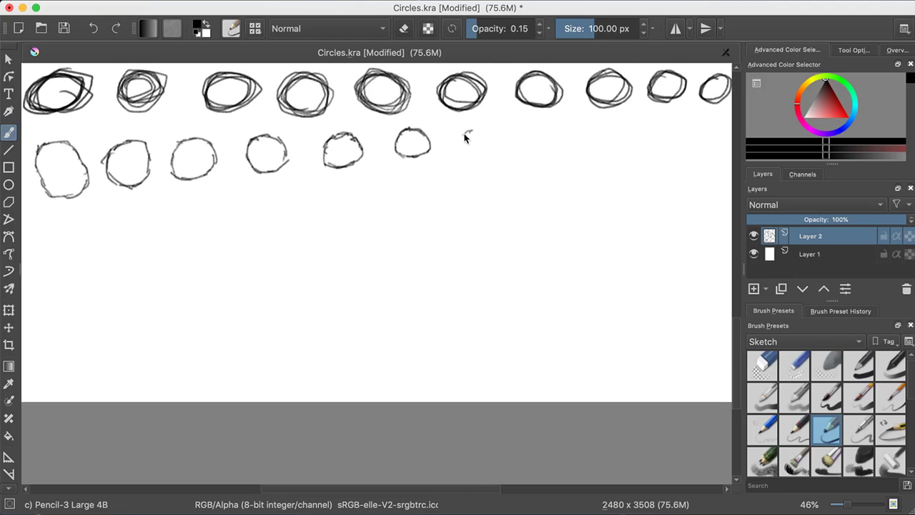
drag(461, 141, 469, 159)
drag(529, 133, 550, 131)
drag(562, 153, 531, 147)
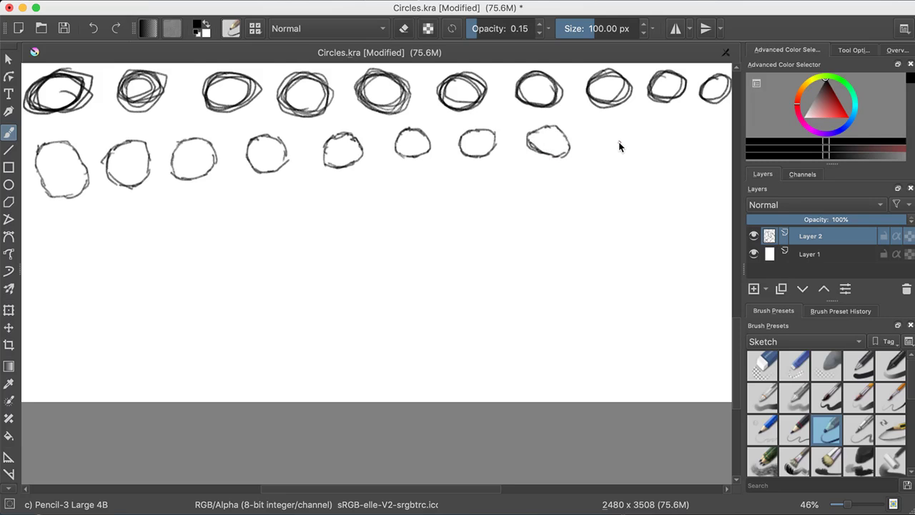
mouse_move(613, 123)
mouse_down()
mouse_move(603, 158)
mouse_move(627, 150)
mouse_move(611, 125)
mouse_move(623, 150)
mouse_up()
mouse_move(665, 124)
mouse_down()
mouse_move(657, 151)
mouse_move(678, 157)
mouse_up()
drag(664, 126, 675, 129)
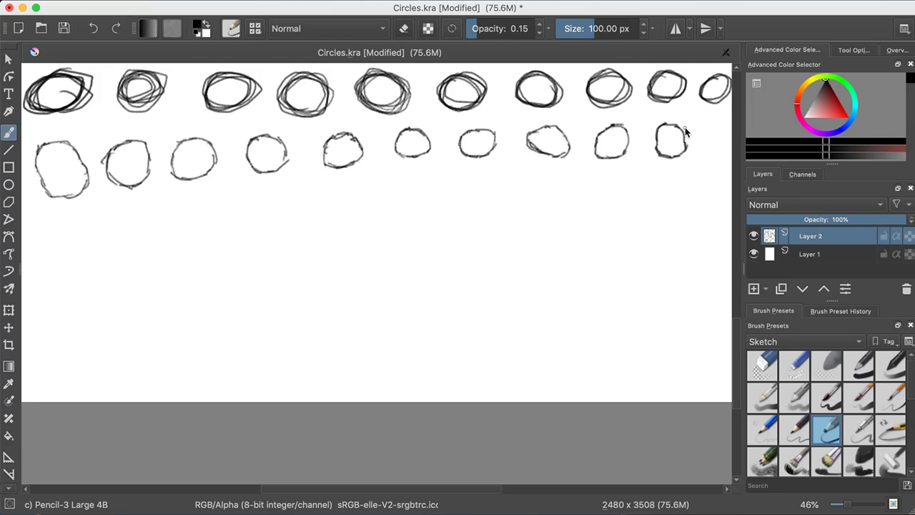
scroll(685, 129, right, 5)
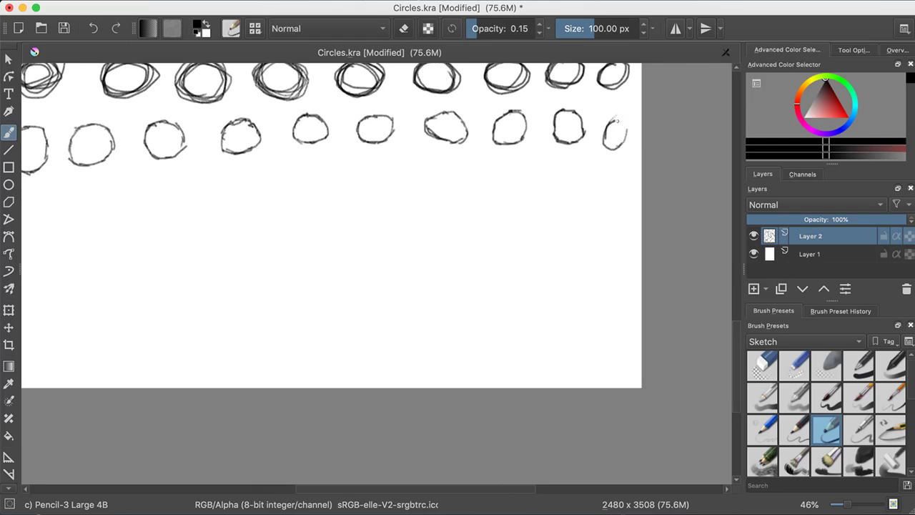
scroll(632, 130, left, 10)
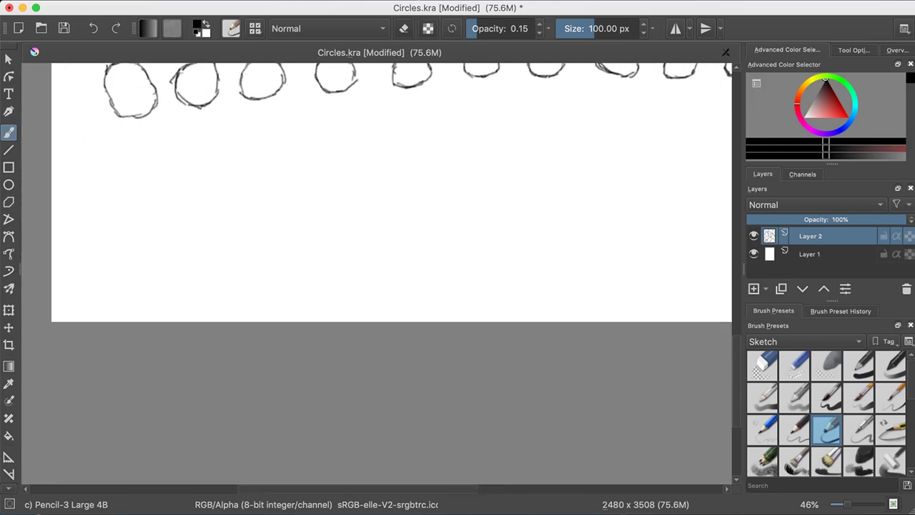
scroll(632, 129, up, 15)
scroll(377, 274, right, 4)
scroll(377, 275, down, 8)
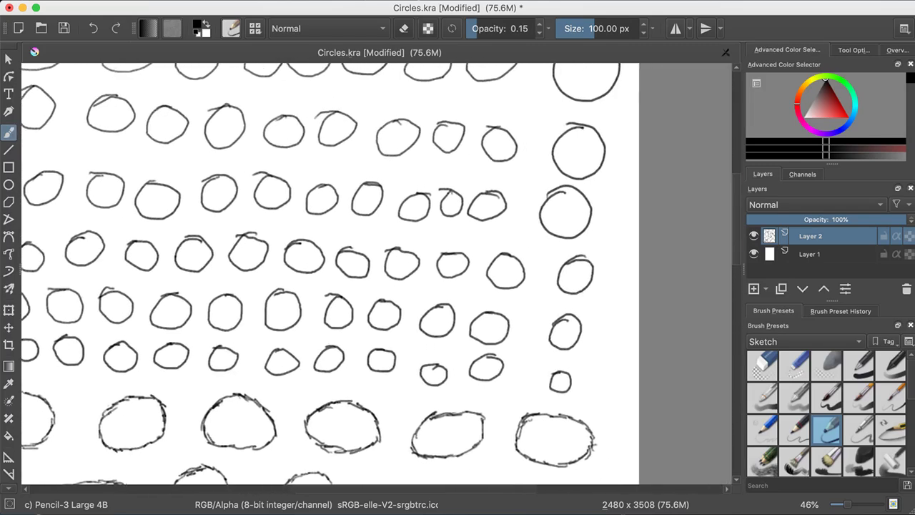
scroll(376, 275, left, 3)
scroll(376, 275, down, 17)
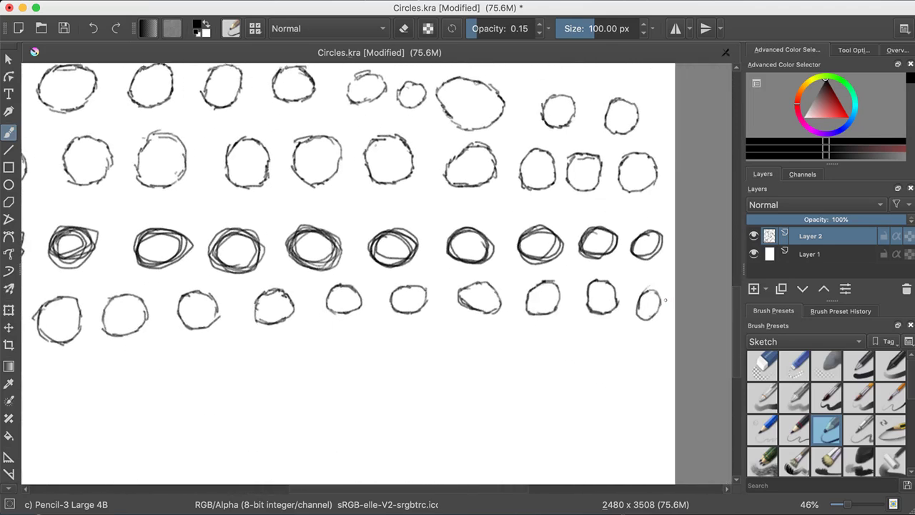
scroll(377, 274, down, 1)
scroll(377, 275, left, 1)
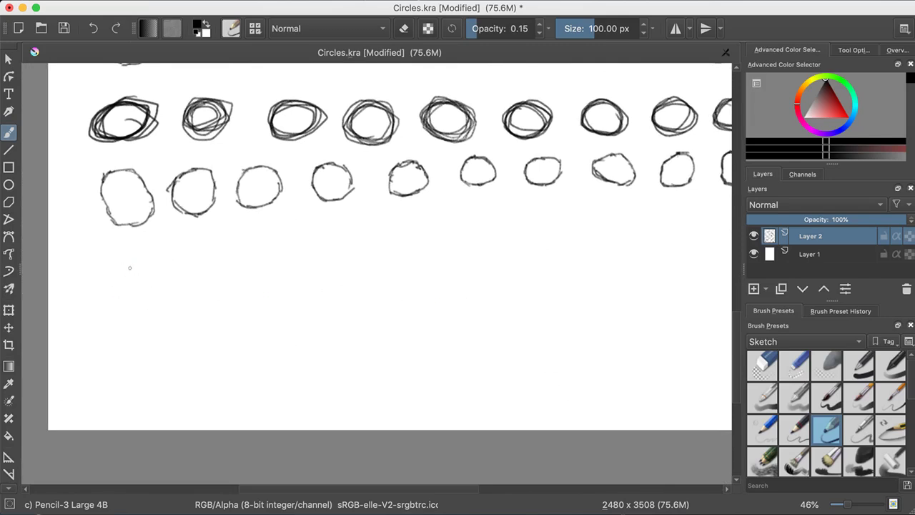
click(9, 185)
Drag out eight bold circles with the Ellipse tool in two staggered rows below the pencil circles
drag(105, 264, 148, 344)
drag(231, 264, 313, 348)
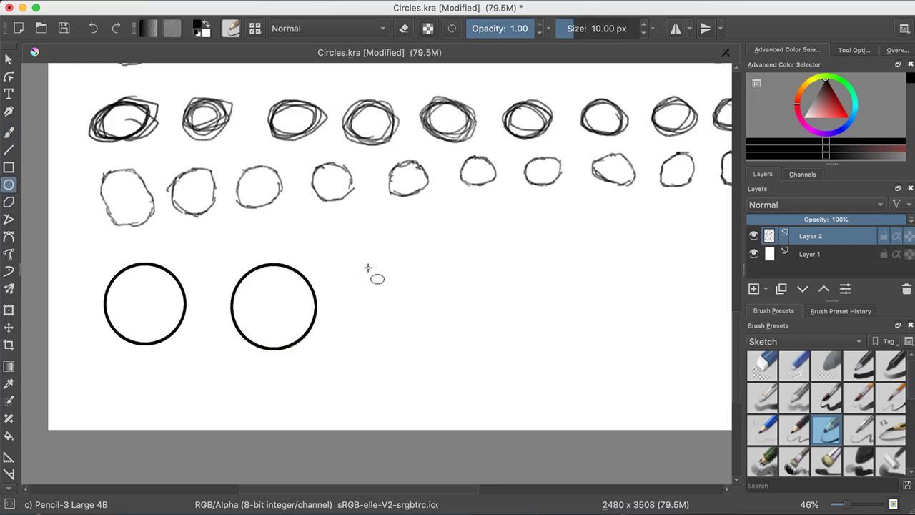
drag(390, 293, 449, 354)
scroll(450, 353, right, 5)
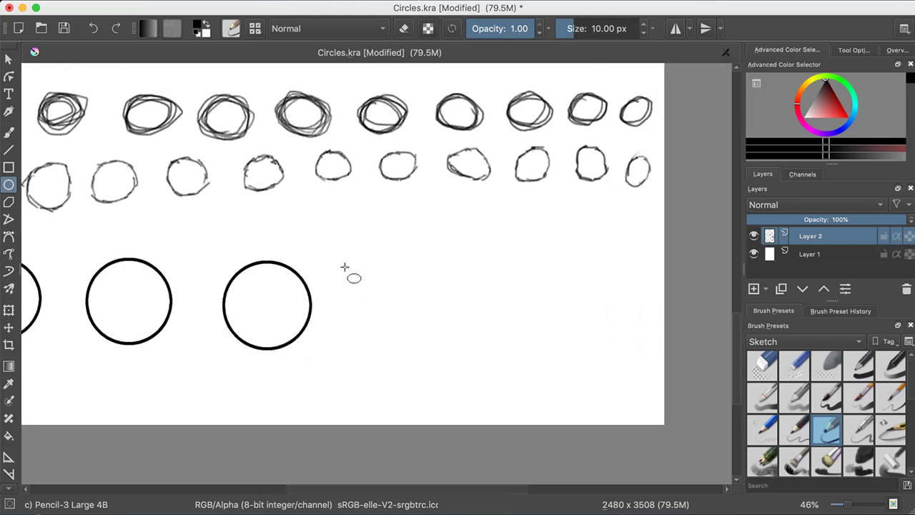
drag(352, 272, 453, 359)
drag(484, 274, 598, 368)
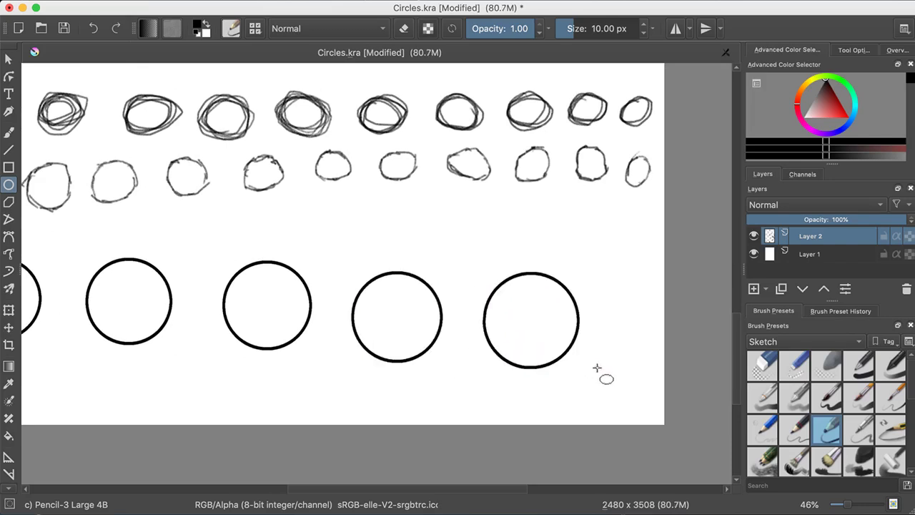
drag(402, 191, 493, 275)
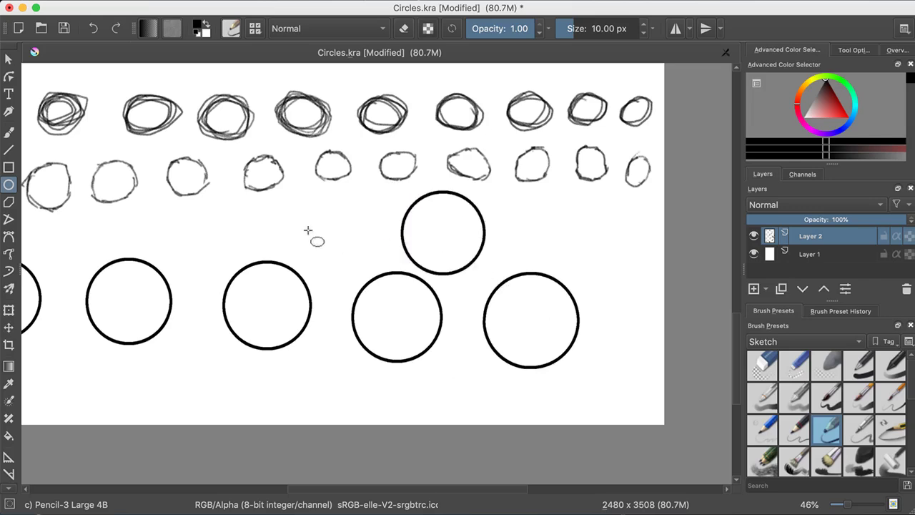
drag(285, 198, 356, 268)
drag(149, 207, 230, 272)
Add seven more bold circles, mostly along the bottom row, for fifteen inked circles
scroll(231, 272, left, 5)
scroll(231, 271, down, 1)
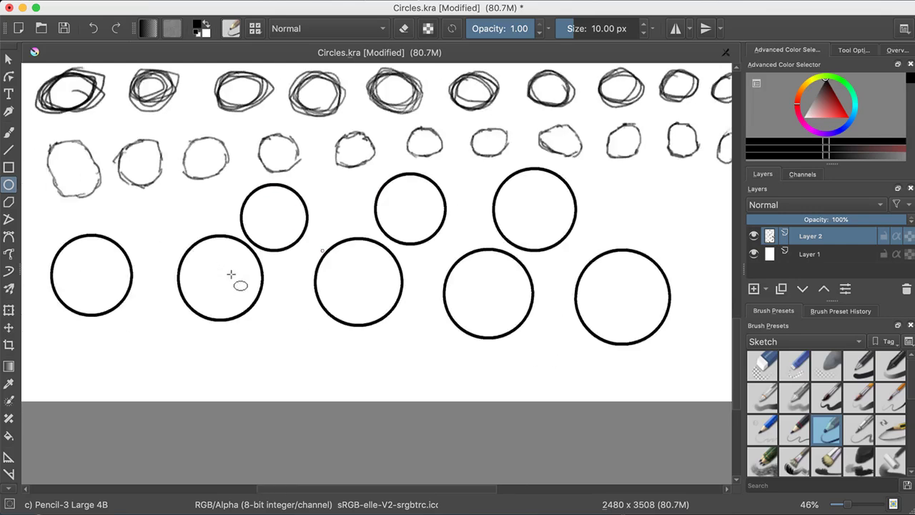
drag(236, 175, 290, 229)
drag(233, 305, 295, 366)
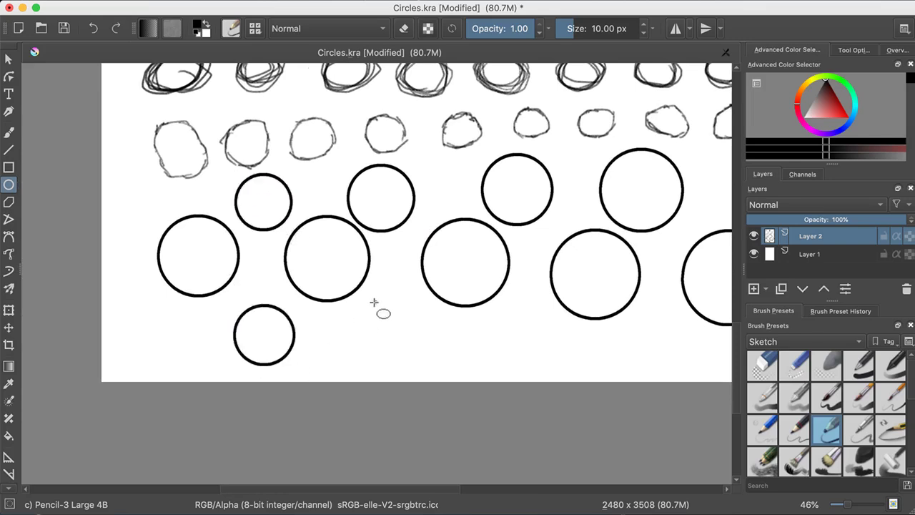
drag(370, 301, 436, 365)
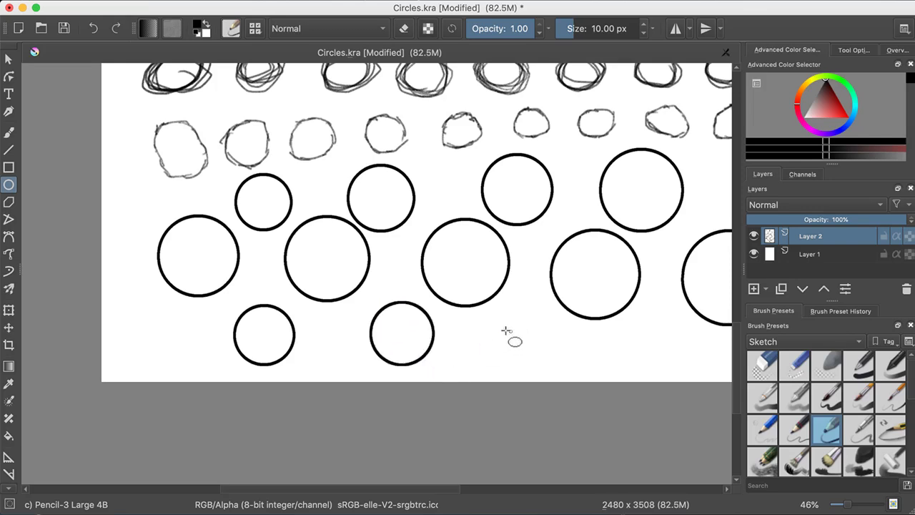
drag(499, 313, 555, 372)
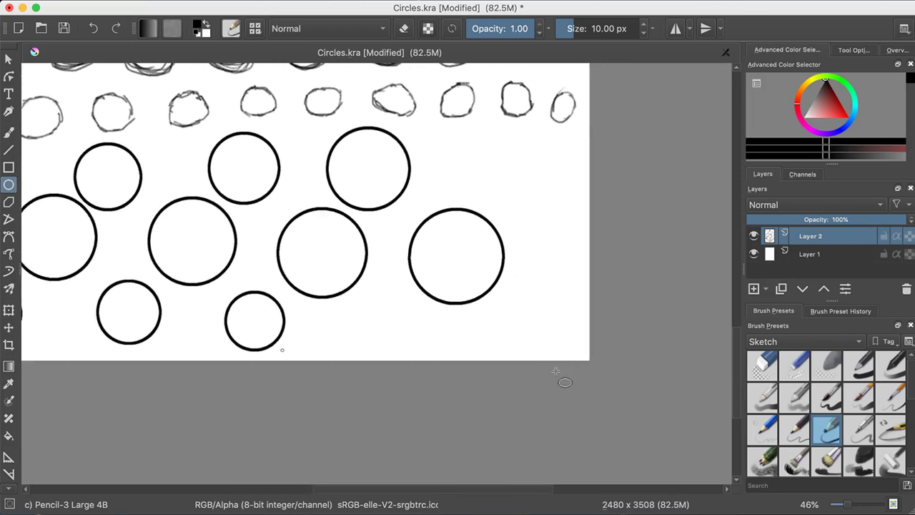
scroll(555, 371, right, 1)
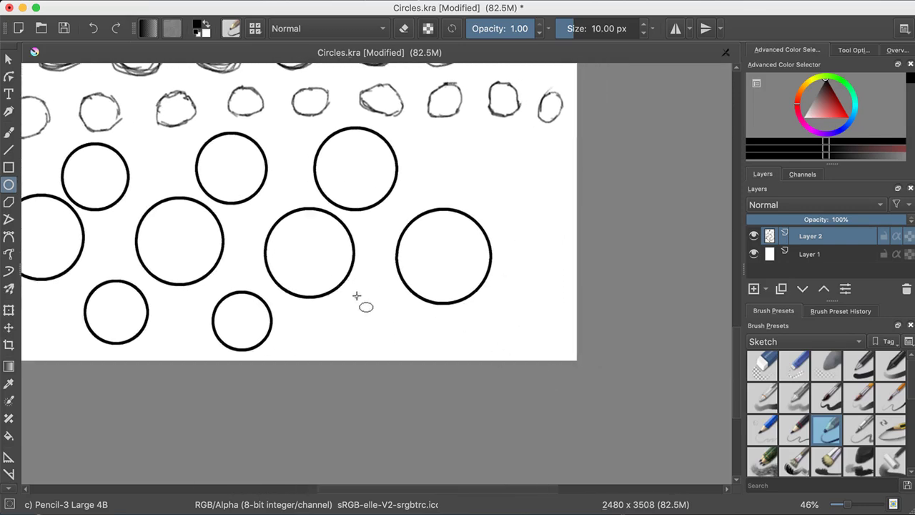
drag(351, 295, 409, 350)
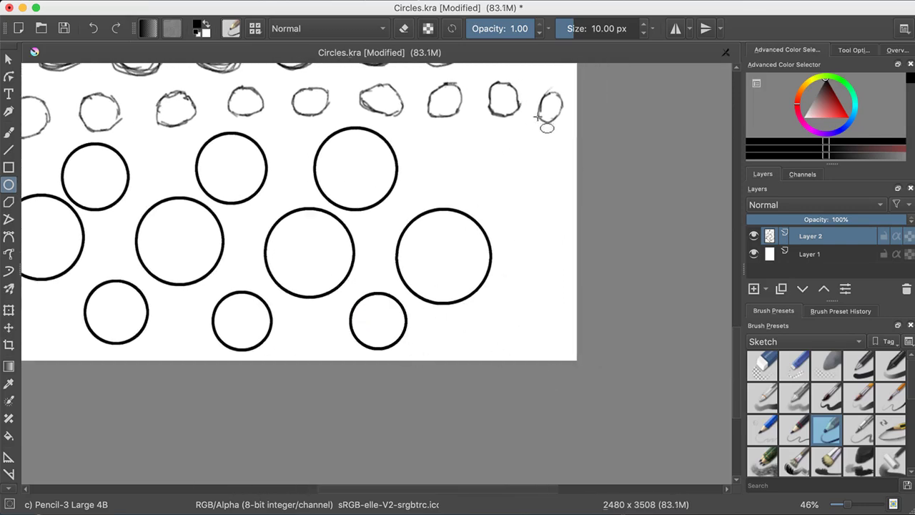
drag(490, 135, 566, 209)
drag(502, 276, 566, 342)
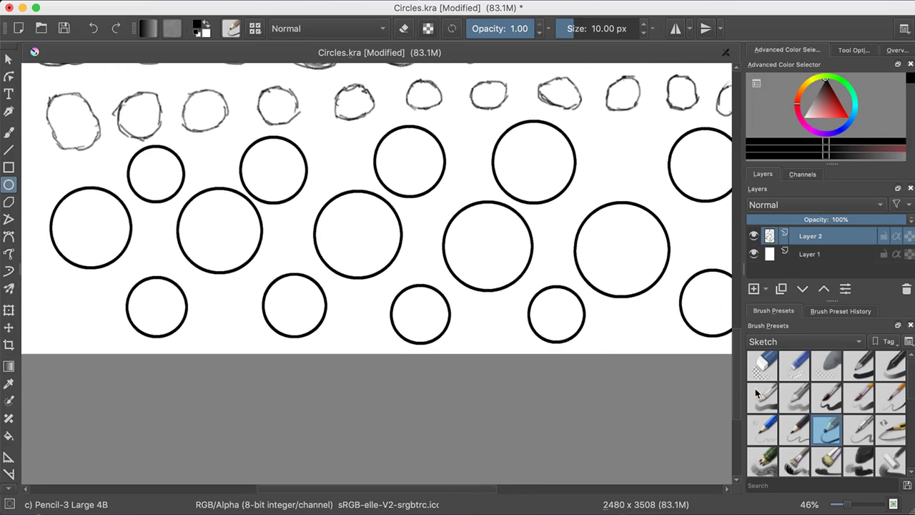
click(9, 133)
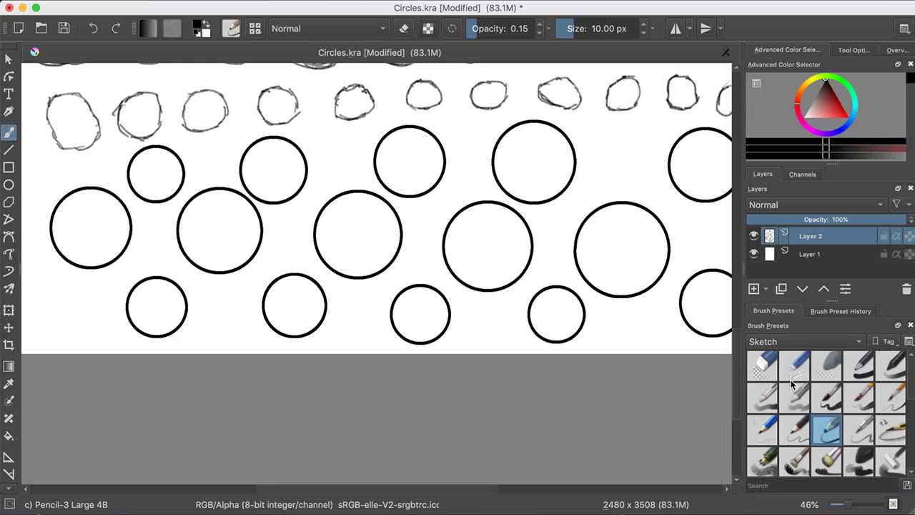
Pick the Pencil-6 Quick Shade brush and shade the large left circle and first small circle grey
click(774, 428)
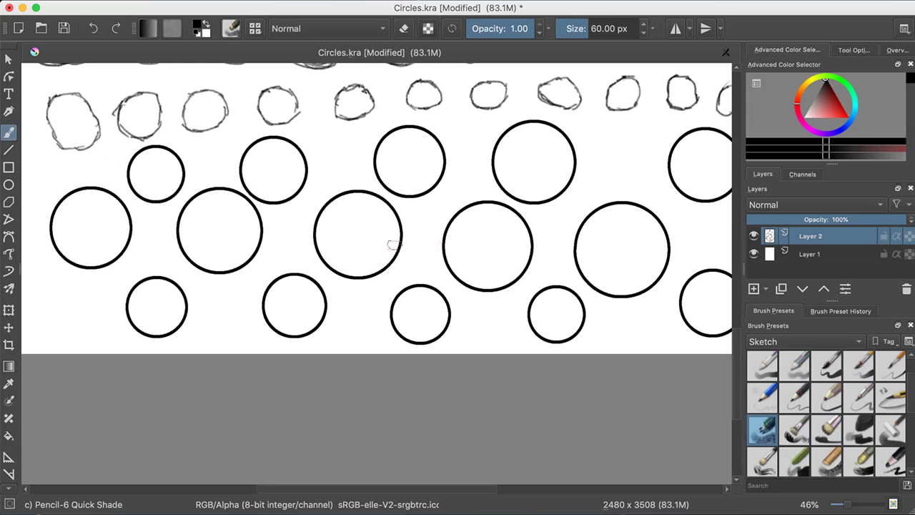
mouse_move(121, 209)
mouse_down()
mouse_move(109, 254)
mouse_move(118, 236)
mouse_move(104, 197)
mouse_move(119, 225)
mouse_move(103, 199)
mouse_move(116, 229)
mouse_move(109, 253)
mouse_move(89, 260)
mouse_move(121, 225)
mouse_move(128, 246)
mouse_move(128, 228)
mouse_move(123, 251)
mouse_move(107, 207)
mouse_move(103, 250)
mouse_move(83, 253)
mouse_move(107, 233)
mouse_move(98, 194)
mouse_move(107, 223)
mouse_move(100, 244)
mouse_move(70, 254)
mouse_move(98, 236)
mouse_move(94, 194)
mouse_move(104, 206)
mouse_move(104, 248)
mouse_move(93, 246)
mouse_move(100, 195)
mouse_move(123, 232)
mouse_move(100, 251)
mouse_move(91, 200)
mouse_move(86, 257)
mouse_move(87, 198)
mouse_move(79, 251)
mouse_move(68, 198)
mouse_move(62, 247)
mouse_move(75, 256)
mouse_move(63, 223)
mouse_move(103, 242)
mouse_up()
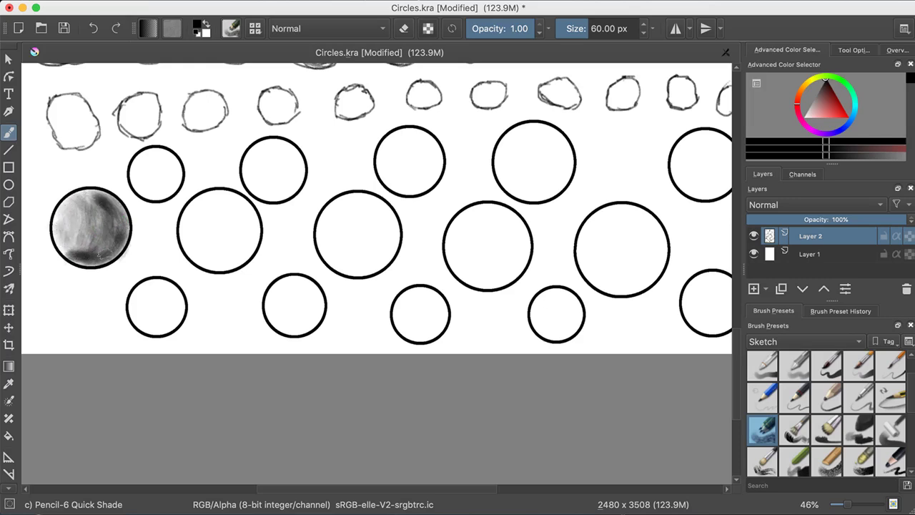
mouse_move(107, 243)
mouse_down()
mouse_move(104, 207)
mouse_move(102, 238)
mouse_move(109, 219)
mouse_move(113, 235)
mouse_move(109, 207)
mouse_move(95, 251)
mouse_up()
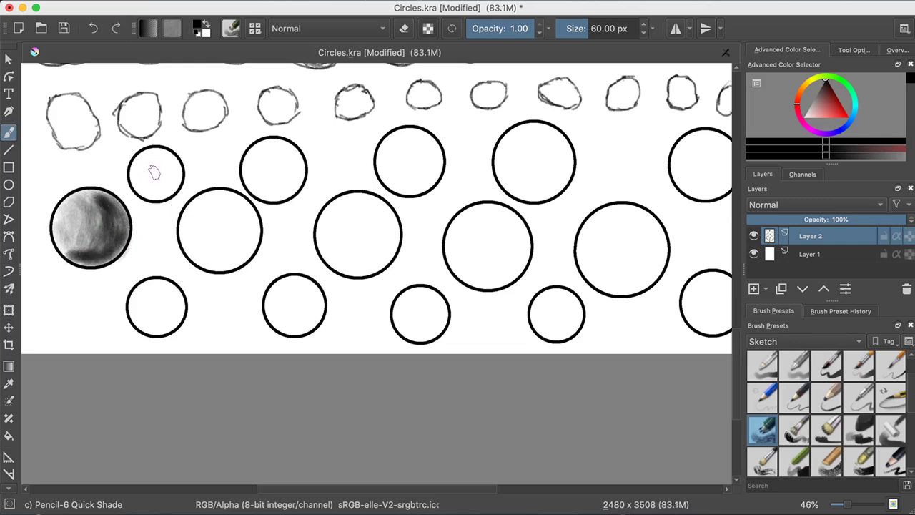
mouse_move(156, 170)
mouse_down()
mouse_move(147, 180)
mouse_move(159, 169)
mouse_move(152, 179)
mouse_move(146, 157)
mouse_move(139, 182)
mouse_move(161, 187)
mouse_move(154, 163)
mouse_move(140, 192)
mouse_move(168, 193)
mouse_move(172, 162)
mouse_move(141, 160)
mouse_move(133, 182)
mouse_move(153, 193)
mouse_move(173, 182)
mouse_move(165, 152)
mouse_move(140, 161)
mouse_move(161, 153)
mouse_move(179, 171)
mouse_move(168, 191)
mouse_move(143, 193)
mouse_move(139, 163)
mouse_move(169, 163)
mouse_move(172, 190)
mouse_move(140, 159)
mouse_move(175, 169)
mouse_move(165, 199)
mouse_up()
mouse_move(154, 167)
mouse_down()
mouse_move(142, 187)
mouse_move(146, 163)
mouse_up()
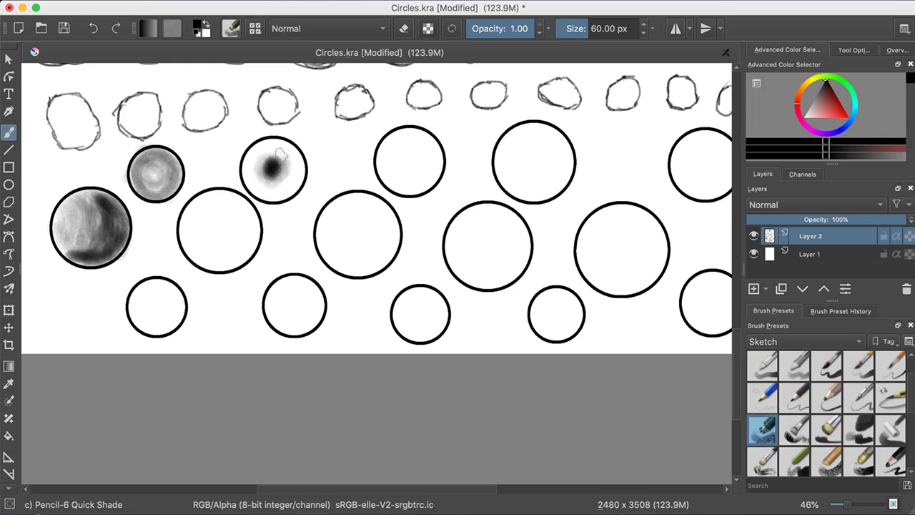
Shade around the second small circle's dark centre and stroke diagonal grey shading into the next circle
mouse_move(285, 170)
mouse_down()
mouse_move(252, 164)
mouse_move(264, 192)
mouse_move(292, 173)
mouse_move(271, 144)
mouse_move(249, 158)
mouse_move(252, 189)
mouse_move(285, 194)
mouse_move(301, 179)
mouse_move(291, 150)
mouse_move(272, 139)
mouse_move(252, 181)
mouse_move(284, 189)
mouse_move(299, 166)
mouse_move(285, 146)
mouse_move(261, 145)
mouse_move(246, 168)
mouse_move(253, 191)
mouse_move(283, 195)
mouse_move(300, 173)
mouse_move(293, 149)
mouse_move(272, 145)
mouse_move(253, 169)
mouse_move(265, 186)
mouse_move(289, 169)
mouse_move(253, 169)
mouse_move(256, 188)
mouse_move(293, 180)
mouse_move(257, 165)
mouse_move(271, 171)
mouse_move(273, 159)
mouse_move(272, 171)
mouse_move(265, 161)
mouse_move(286, 168)
mouse_move(273, 158)
mouse_move(280, 181)
mouse_move(254, 172)
mouse_move(274, 192)
mouse_move(296, 169)
mouse_move(256, 178)
mouse_move(293, 172)
mouse_up()
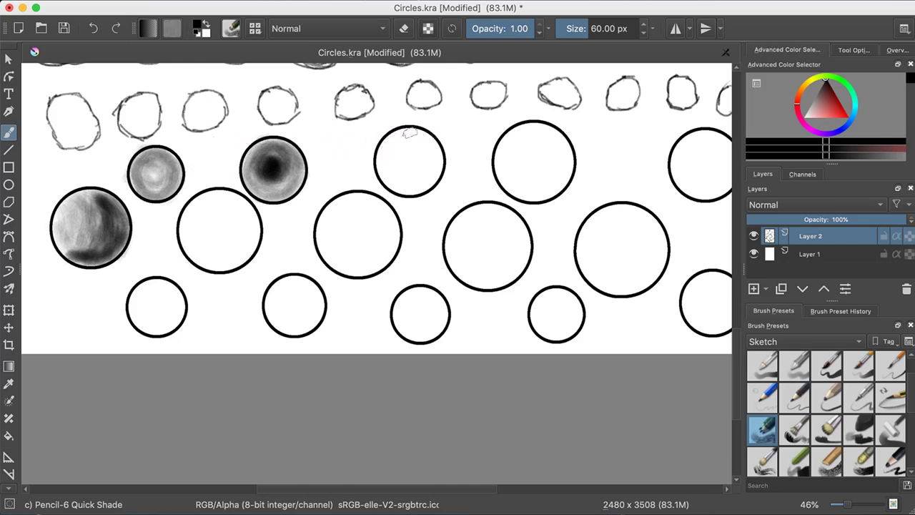
mouse_move(405, 134)
mouse_down()
mouse_move(383, 153)
mouse_move(396, 188)
mouse_move(385, 174)
mouse_move(391, 149)
mouse_move(423, 133)
mouse_move(377, 170)
mouse_move(389, 187)
mouse_move(422, 132)
mouse_move(401, 181)
mouse_move(399, 152)
mouse_move(399, 186)
mouse_move(421, 138)
mouse_move(405, 187)
mouse_move(421, 188)
mouse_move(432, 143)
mouse_move(421, 157)
mouse_move(429, 148)
mouse_move(440, 163)
mouse_move(438, 152)
mouse_move(421, 187)
mouse_move(420, 151)
mouse_move(411, 149)
mouse_move(402, 177)
mouse_move(415, 177)
mouse_move(436, 151)
mouse_move(430, 142)
mouse_move(412, 188)
mouse_move(423, 161)
mouse_move(390, 132)
mouse_move(409, 137)
mouse_move(398, 129)
mouse_move(386, 178)
mouse_up()
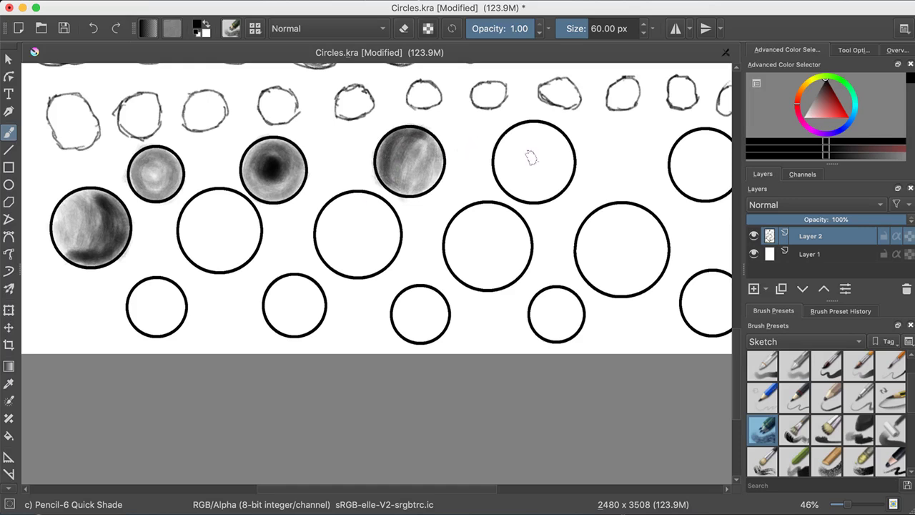
scroll(500, 166, right, 3)
Shade the upper middle circle diagonally in grey pencil, darkening its lower-left edge
scroll(494, 170, right, 1)
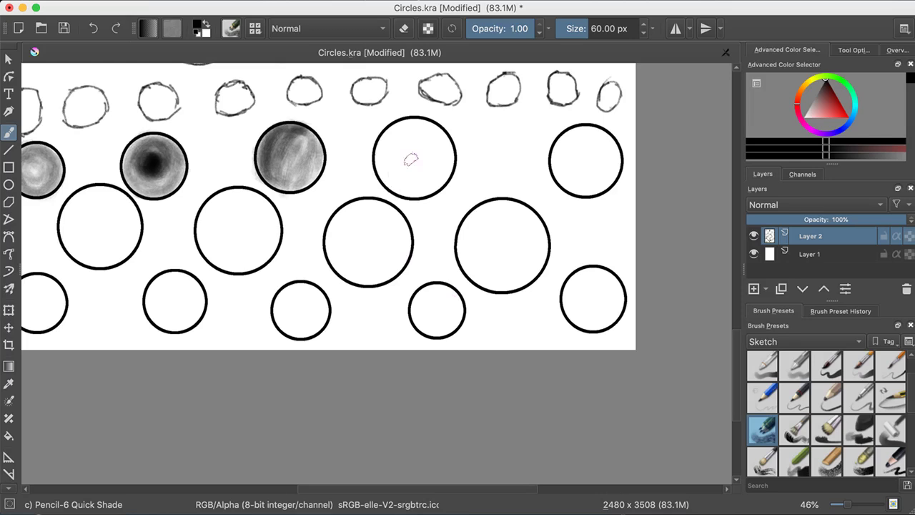
mouse_move(419, 136)
mouse_down()
mouse_move(394, 165)
mouse_move(415, 129)
mouse_move(391, 156)
mouse_move(395, 141)
mouse_move(385, 136)
mouse_move(382, 163)
mouse_move(411, 124)
mouse_move(424, 123)
mouse_move(394, 147)
mouse_move(407, 191)
mouse_move(438, 171)
mouse_move(385, 155)
mouse_move(431, 182)
mouse_move(409, 128)
mouse_move(429, 174)
mouse_move(428, 154)
mouse_move(399, 174)
mouse_move(423, 141)
mouse_move(416, 177)
mouse_move(419, 132)
mouse_move(417, 160)
mouse_move(398, 188)
mouse_move(416, 188)
mouse_move(441, 151)
mouse_move(436, 174)
mouse_move(444, 162)
mouse_move(433, 143)
mouse_move(405, 168)
mouse_move(423, 132)
mouse_move(438, 137)
mouse_move(453, 171)
mouse_move(449, 147)
mouse_move(454, 175)
mouse_move(439, 146)
mouse_move(417, 141)
mouse_move(396, 183)
mouse_move(421, 133)
mouse_move(430, 134)
mouse_move(392, 129)
mouse_up()
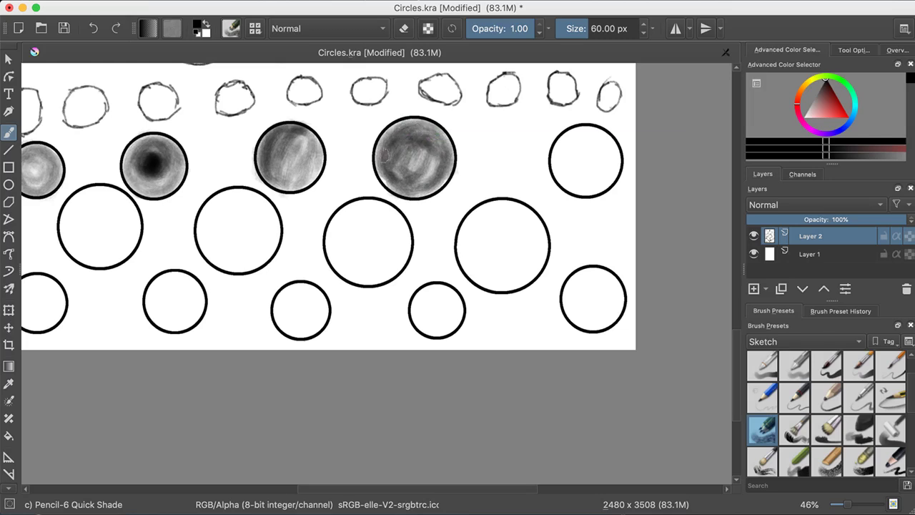
mouse_move(402, 190)
mouse_down()
mouse_move(384, 166)
mouse_move(415, 176)
mouse_move(435, 164)
mouse_move(422, 165)
mouse_up()
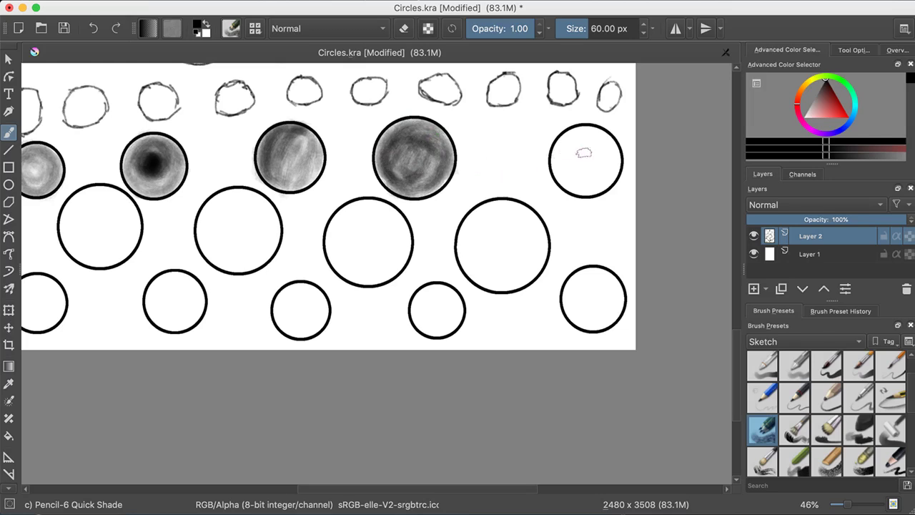
Shade the upper-right circle grey, then sample black and add dark spots inside it
mouse_move(570, 141)
mouse_down()
mouse_move(579, 140)
mouse_move(561, 158)
mouse_move(590, 136)
mouse_move(567, 147)
mouse_move(551, 175)
mouse_move(583, 147)
mouse_move(605, 147)
mouse_move(601, 136)
mouse_move(561, 178)
mouse_move(615, 146)
mouse_move(580, 188)
mouse_move(595, 186)
mouse_move(611, 164)
mouse_move(606, 143)
mouse_move(575, 166)
mouse_up()
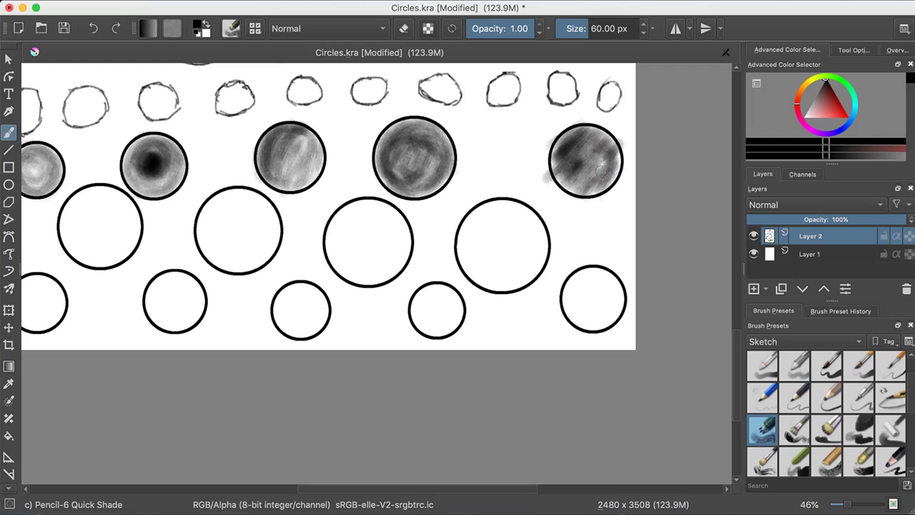
drag(590, 169, 594, 165)
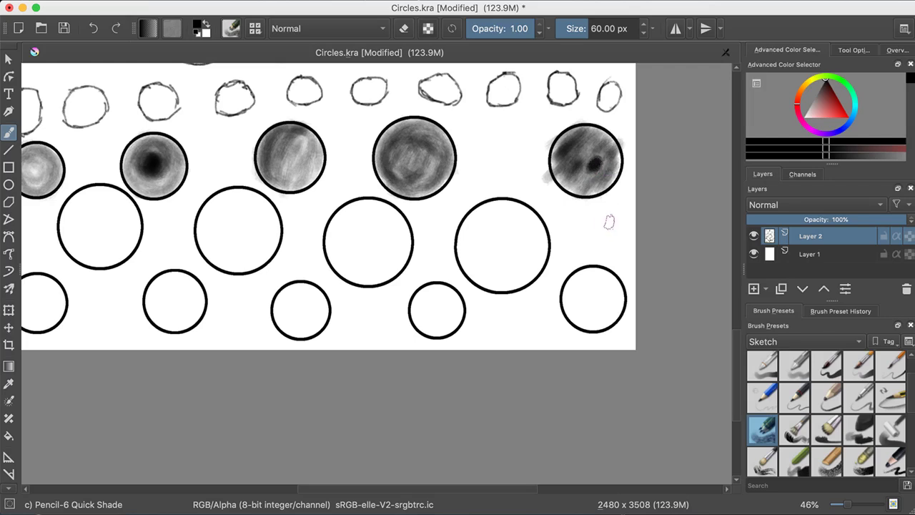
mouse_move(567, 141)
mouse_down()
mouse_move(546, 164)
mouse_move(548, 177)
mouse_move(550, 148)
mouse_move(548, 171)
mouse_move(583, 195)
mouse_up()
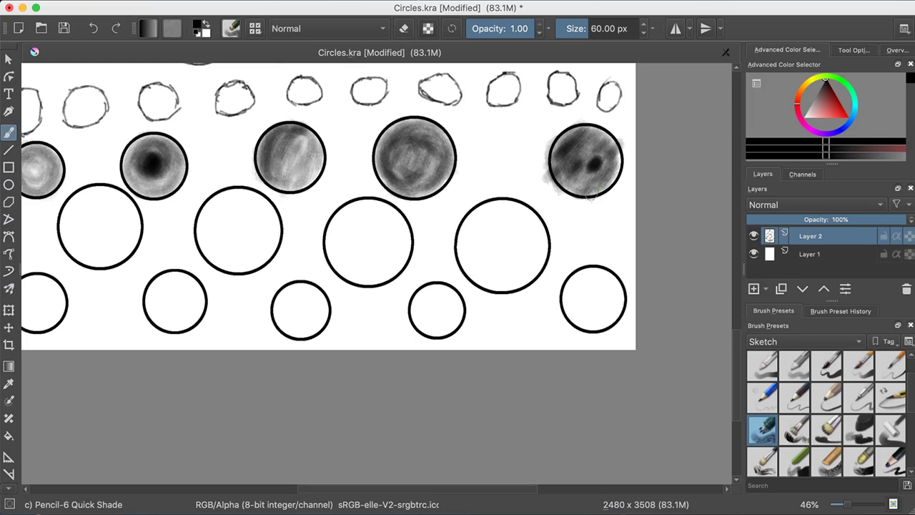
ctrl+click(610, 187)
mouse_move(571, 152)
mouse_down()
mouse_move(550, 147)
mouse_move(574, 132)
mouse_move(547, 168)
mouse_move(561, 166)
mouse_move(597, 193)
mouse_move(617, 156)
mouse_move(604, 142)
mouse_move(578, 159)
mouse_up()
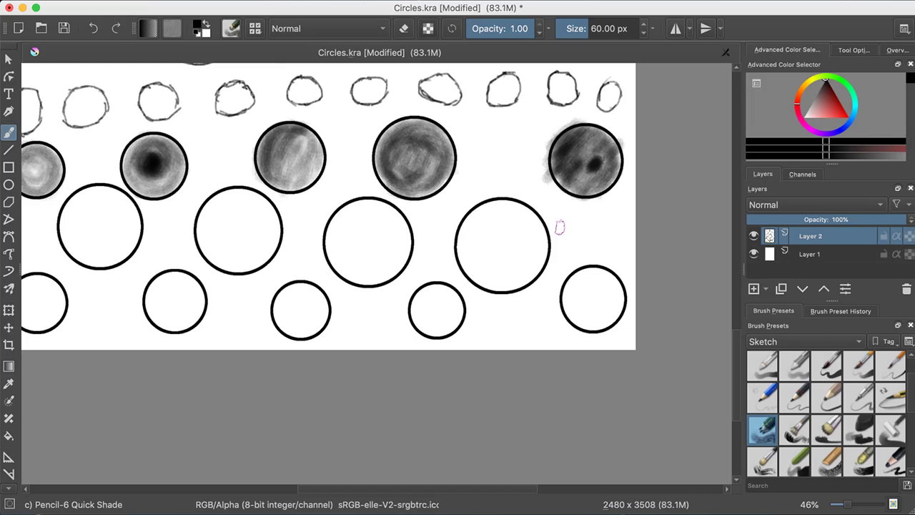
mouse_move(560, 227)
mouse_down()
mouse_move(547, 182)
mouse_move(637, 220)
mouse_up()
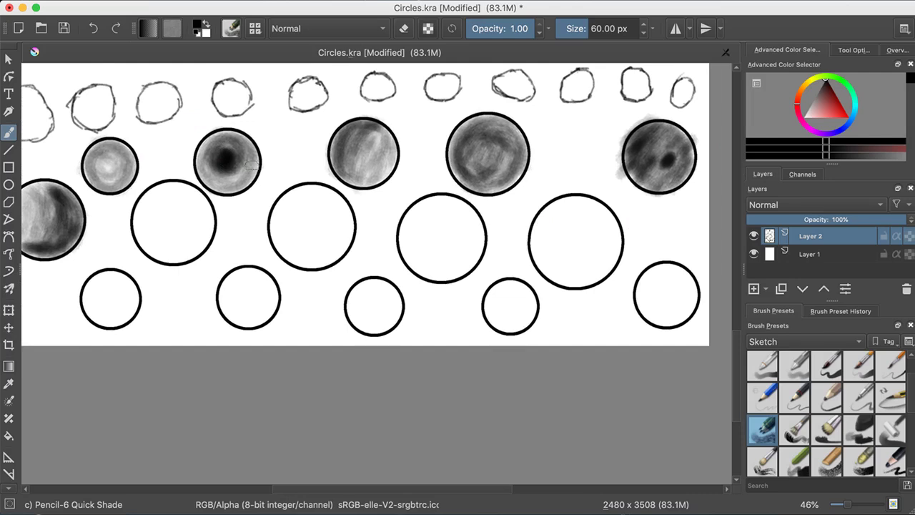
mouse_move(240, 230)
mouse_down()
mouse_move(256, 198)
mouse_move(284, 177)
mouse_up()
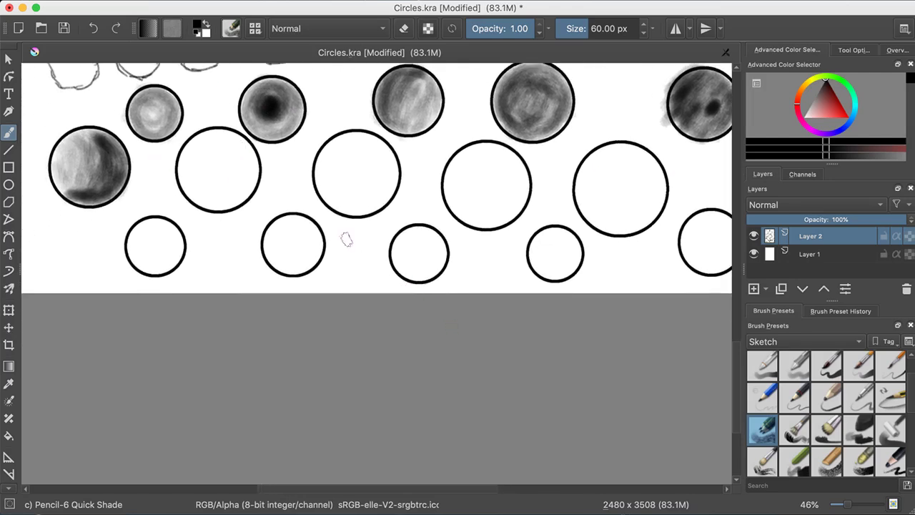
Fill the second large circle with a grey blob and paint dot eyes and a mouth in the next
mouse_move(219, 151)
mouse_down()
mouse_move(206, 152)
mouse_move(236, 182)
mouse_move(193, 170)
mouse_move(209, 187)
mouse_move(225, 161)
mouse_move(236, 165)
mouse_move(214, 157)
mouse_move(227, 175)
mouse_move(237, 170)
mouse_move(213, 153)
mouse_move(217, 166)
mouse_up()
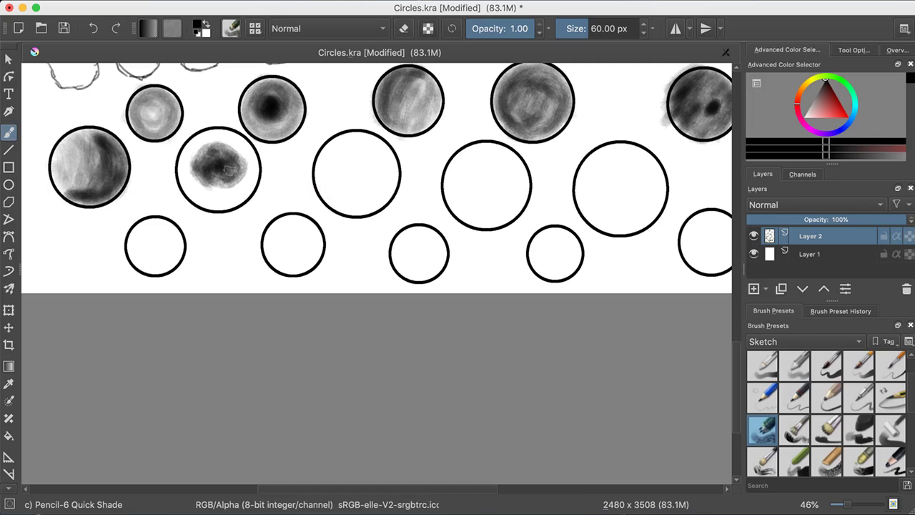
mouse_move(338, 165)
mouse_down()
mouse_move(337, 153)
mouse_move(370, 157)
mouse_move(354, 180)
mouse_up()
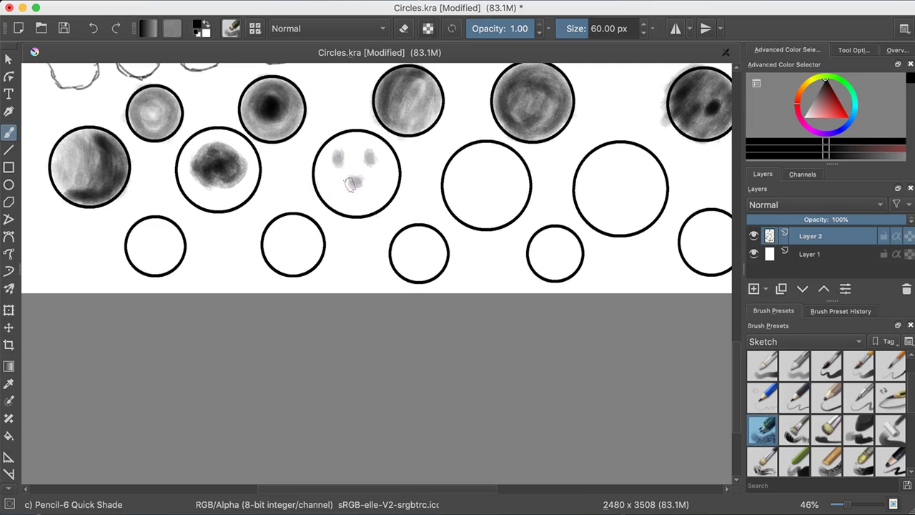
drag(355, 184, 358, 185)
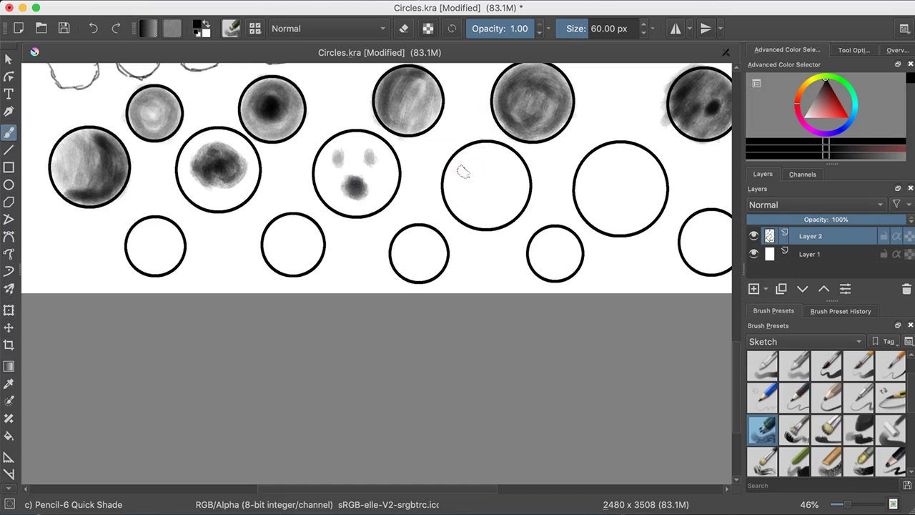
Draw a wavy w-shaped brow and an o-shaped mouth inside the following circle
drag(460, 175, 484, 173)
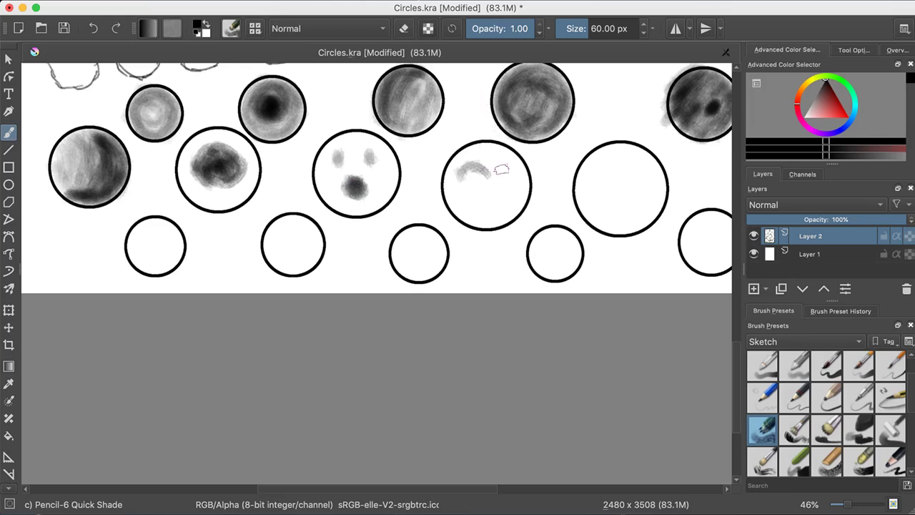
key(ctrl+z)
mouse_move(458, 166)
mouse_down()
mouse_move(468, 178)
mouse_move(479, 165)
mouse_move(499, 177)
mouse_move(512, 162)
mouse_up()
drag(489, 196, 477, 202)
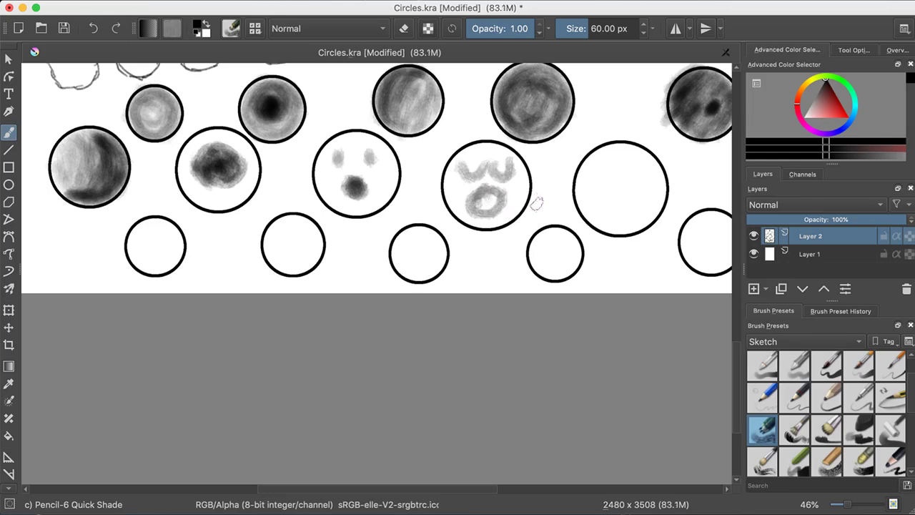
scroll(522, 179, right, 5)
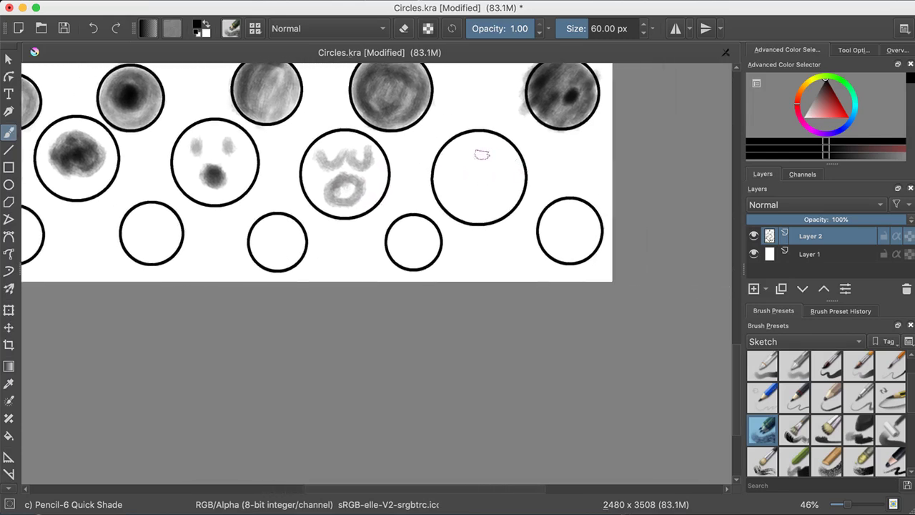
Sweep heavy dark shading over the top of the fifth large circle, adding small face dabs
mouse_move(468, 138)
mouse_down()
mouse_move(439, 168)
mouse_move(442, 156)
mouse_move(428, 187)
mouse_move(487, 121)
mouse_move(466, 126)
mouse_move(488, 132)
mouse_move(458, 152)
mouse_move(496, 137)
mouse_move(470, 133)
mouse_move(466, 145)
mouse_move(493, 128)
mouse_move(448, 131)
mouse_move(446, 149)
mouse_move(476, 133)
mouse_move(443, 153)
mouse_move(455, 135)
mouse_move(508, 129)
mouse_move(509, 137)
mouse_move(485, 130)
mouse_move(452, 151)
mouse_move(469, 168)
mouse_up()
mouse_move(510, 203)
mouse_down()
mouse_move(499, 202)
mouse_move(509, 207)
mouse_up()
mouse_move(496, 143)
mouse_down()
mouse_move(467, 134)
mouse_move(444, 178)
mouse_move(448, 153)
mouse_move(444, 195)
mouse_move(446, 171)
mouse_move(434, 175)
mouse_move(437, 199)
mouse_move(454, 211)
mouse_move(449, 171)
mouse_move(481, 133)
mouse_move(521, 137)
mouse_move(478, 117)
mouse_move(439, 147)
mouse_move(491, 125)
mouse_move(433, 150)
mouse_move(487, 113)
mouse_move(455, 116)
mouse_move(431, 175)
mouse_move(431, 149)
mouse_move(434, 175)
mouse_move(440, 152)
mouse_move(469, 129)
mouse_move(489, 131)
mouse_move(472, 121)
mouse_move(512, 138)
mouse_move(486, 107)
mouse_move(527, 136)
mouse_move(491, 109)
mouse_move(472, 109)
mouse_move(442, 129)
mouse_move(472, 106)
mouse_move(420, 189)
mouse_move(437, 208)
mouse_move(434, 170)
mouse_move(444, 149)
mouse_move(473, 110)
mouse_move(497, 111)
mouse_up()
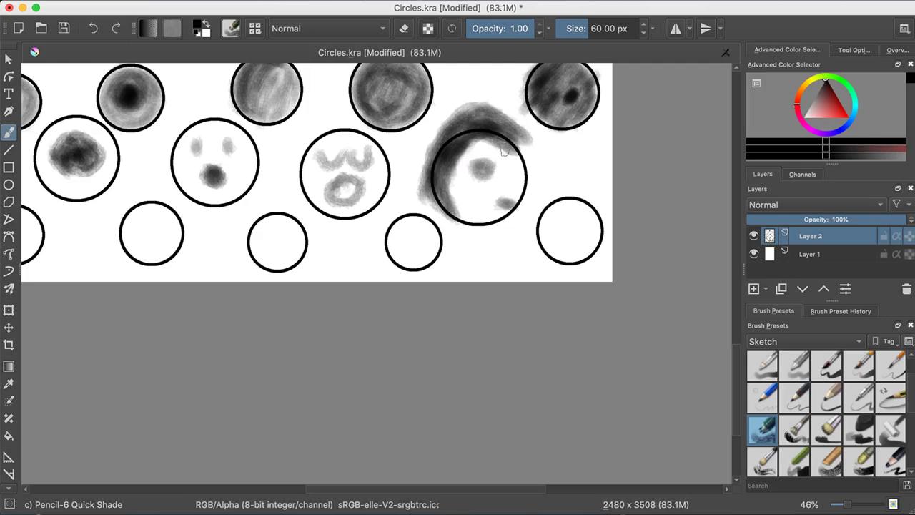
mouse_move(511, 177)
mouse_down()
mouse_move(531, 176)
mouse_move(514, 177)
mouse_up()
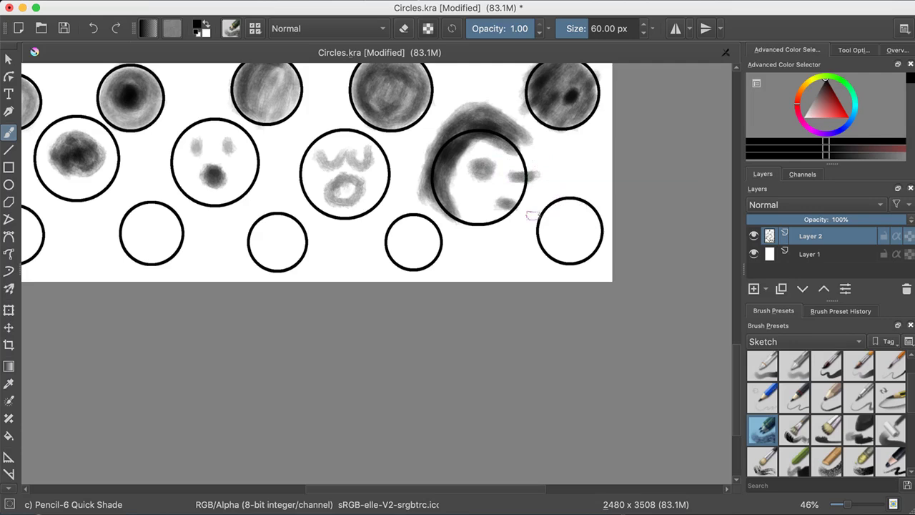
Shade a grey pencil cross into the lower-left bottom-row circle
scroll(543, 206, left, 5)
scroll(544, 205, up, 1)
mouse_move(686, 249)
mouse_down()
mouse_move(711, 276)
mouse_move(602, 247)
mouse_move(685, 221)
mouse_move(712, 246)
mouse_move(721, 227)
mouse_up()
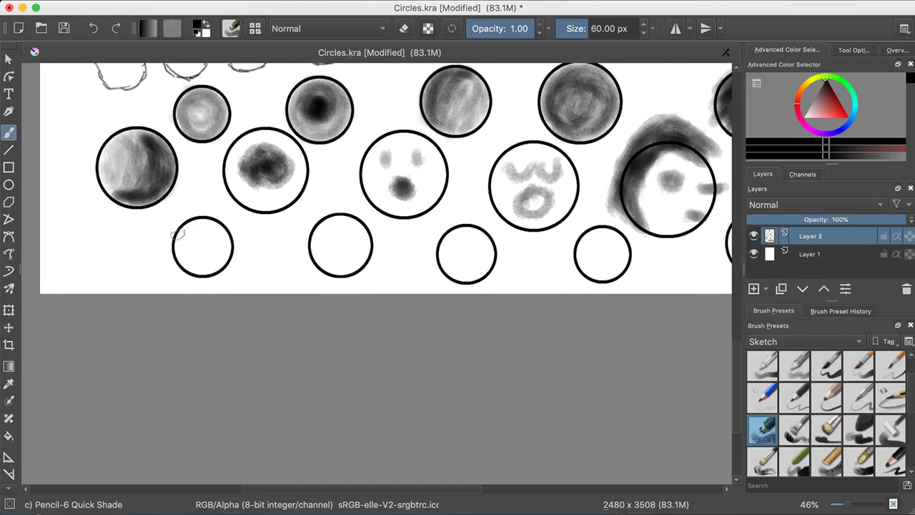
mouse_move(175, 234)
mouse_down()
mouse_move(225, 262)
mouse_move(199, 260)
mouse_move(219, 228)
mouse_up()
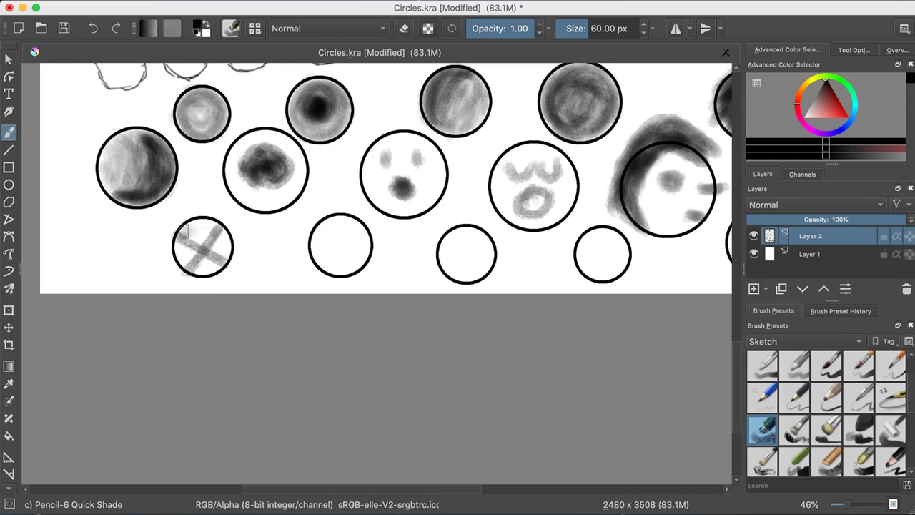
Darken the X circle with more Pencil-6 strokes, focusing on its lower part
mouse_move(198, 228)
mouse_down()
mouse_move(190, 231)
mouse_move(205, 234)
mouse_up()
mouse_move(209, 266)
mouse_down()
mouse_move(220, 240)
mouse_move(187, 263)
mouse_move(183, 249)
mouse_move(225, 267)
mouse_up()
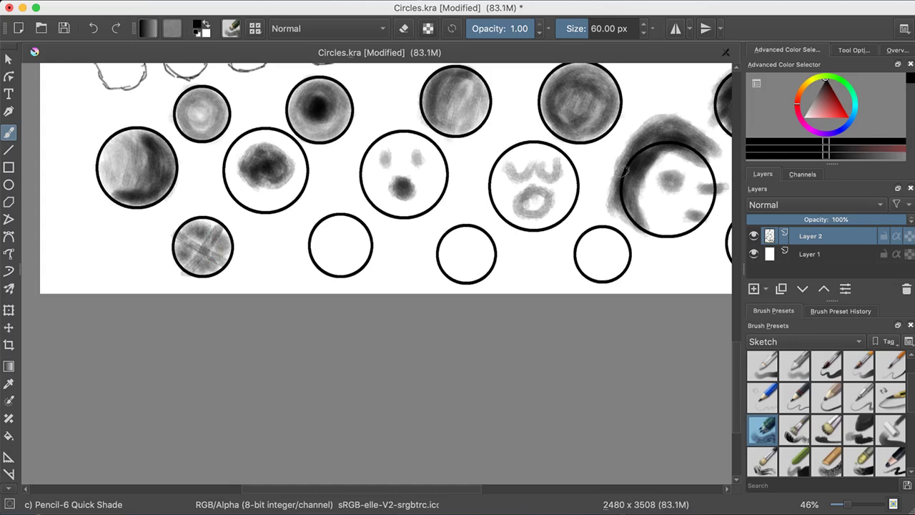
click(762, 397)
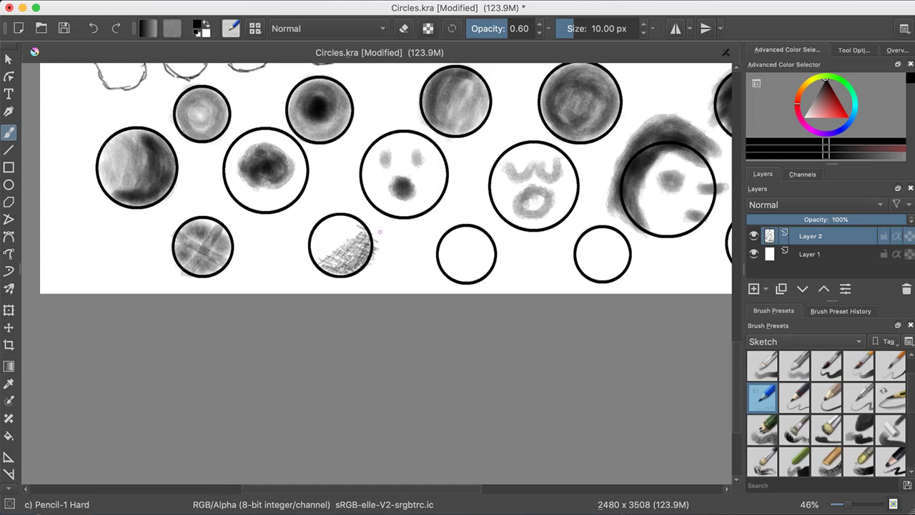
Pan the canvas left to bring the remaining bottom-row circles into view
drag(379, 231, 214, 234)
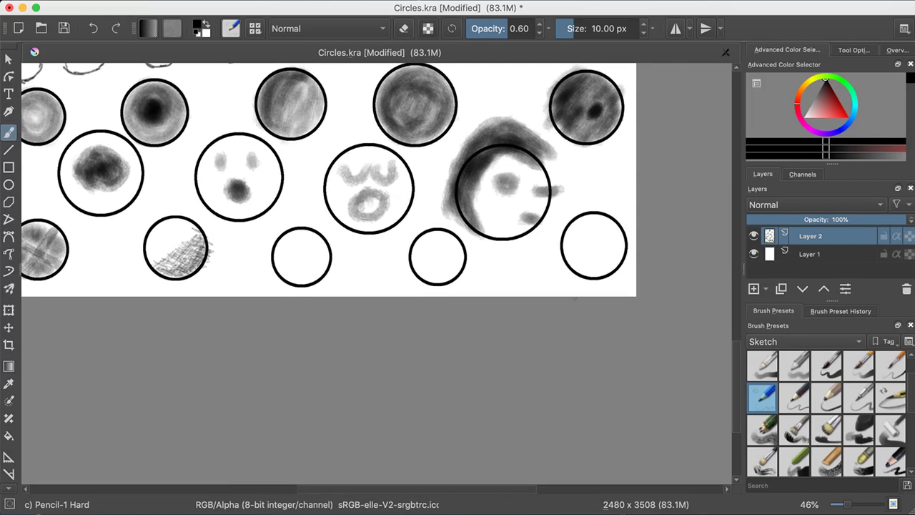
Shade the third bottom-row circle grey with the Charcoal Rock Soft preset (85 px)
click(858, 426)
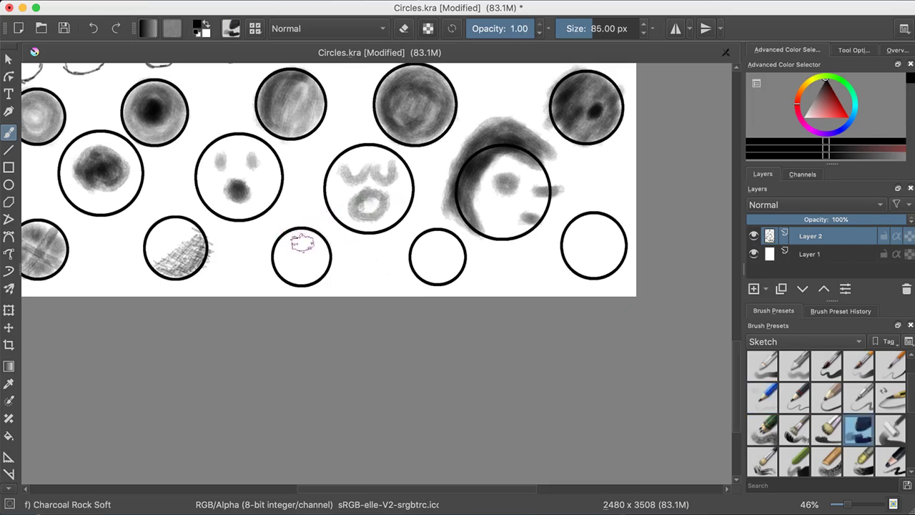
mouse_move(299, 240)
mouse_down()
mouse_move(308, 269)
mouse_move(304, 241)
mouse_move(287, 244)
mouse_move(305, 270)
mouse_move(314, 248)
mouse_move(305, 240)
mouse_move(285, 262)
mouse_move(306, 265)
mouse_move(305, 246)
mouse_move(291, 258)
mouse_move(319, 263)
mouse_move(319, 249)
mouse_move(318, 265)
mouse_move(294, 269)
mouse_move(313, 276)
mouse_move(311, 268)
mouse_move(301, 274)
mouse_move(318, 262)
mouse_move(315, 244)
mouse_move(323, 265)
mouse_move(291, 272)
mouse_move(317, 256)
mouse_move(315, 244)
mouse_move(330, 261)
mouse_move(315, 248)
mouse_move(321, 271)
mouse_move(291, 284)
mouse_move(321, 287)
mouse_up()
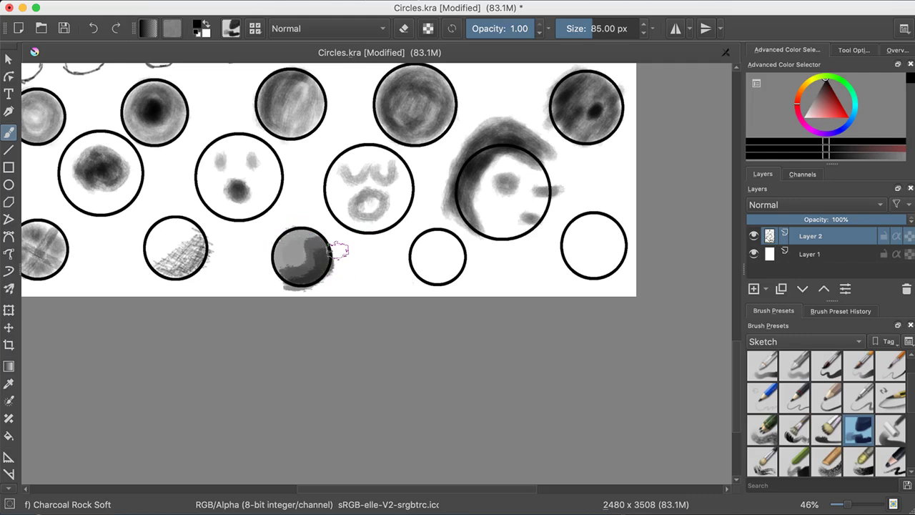
scroll(791, 387, down, 5)
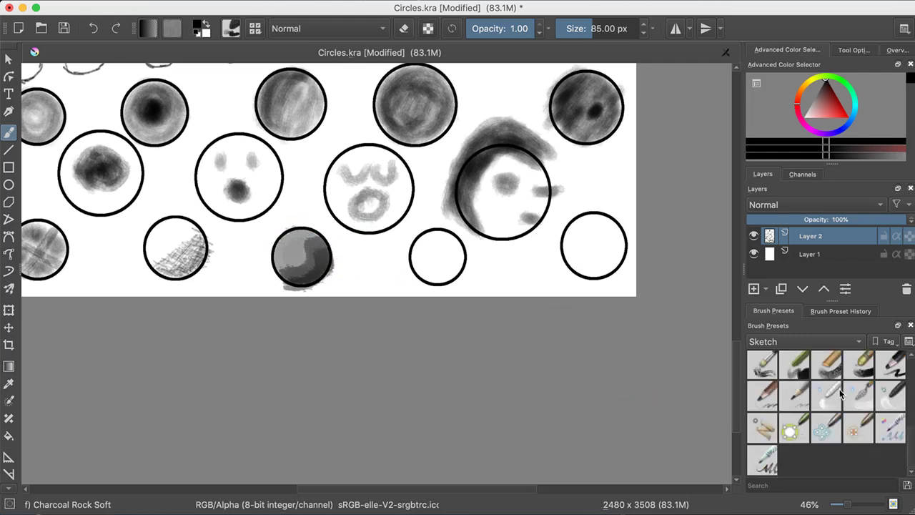
Swirl the fourth bottom-row circle's outline into soft grey with the Blender Smear brush (50 px)
click(879, 400)
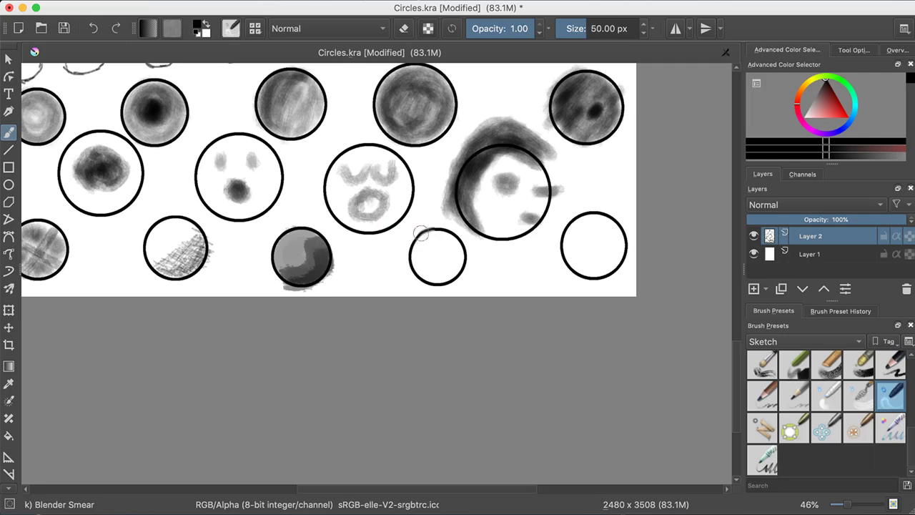
mouse_move(416, 233)
mouse_down()
mouse_move(404, 255)
mouse_move(407, 271)
mouse_move(442, 276)
mouse_move(423, 278)
mouse_move(464, 264)
mouse_move(441, 241)
mouse_move(458, 239)
mouse_move(431, 235)
mouse_move(422, 249)
mouse_move(433, 256)
mouse_move(417, 242)
mouse_move(420, 277)
mouse_move(458, 273)
mouse_move(435, 281)
mouse_move(460, 262)
mouse_move(454, 253)
mouse_move(430, 262)
mouse_move(427, 275)
mouse_move(464, 265)
mouse_move(460, 273)
mouse_move(426, 271)
mouse_move(447, 270)
mouse_move(457, 252)
mouse_move(443, 234)
mouse_move(461, 244)
mouse_move(414, 237)
mouse_move(409, 266)
mouse_move(437, 235)
mouse_move(417, 237)
mouse_move(408, 251)
mouse_move(432, 243)
mouse_move(420, 231)
mouse_move(449, 233)
mouse_move(421, 236)
mouse_move(417, 265)
mouse_move(431, 274)
mouse_move(454, 266)
mouse_move(455, 251)
mouse_move(438, 239)
mouse_move(459, 261)
mouse_move(434, 280)
mouse_move(445, 281)
mouse_move(426, 281)
mouse_move(446, 279)
mouse_move(461, 250)
mouse_move(418, 230)
mouse_move(412, 274)
mouse_move(448, 242)
mouse_move(419, 261)
mouse_move(445, 263)
mouse_up()
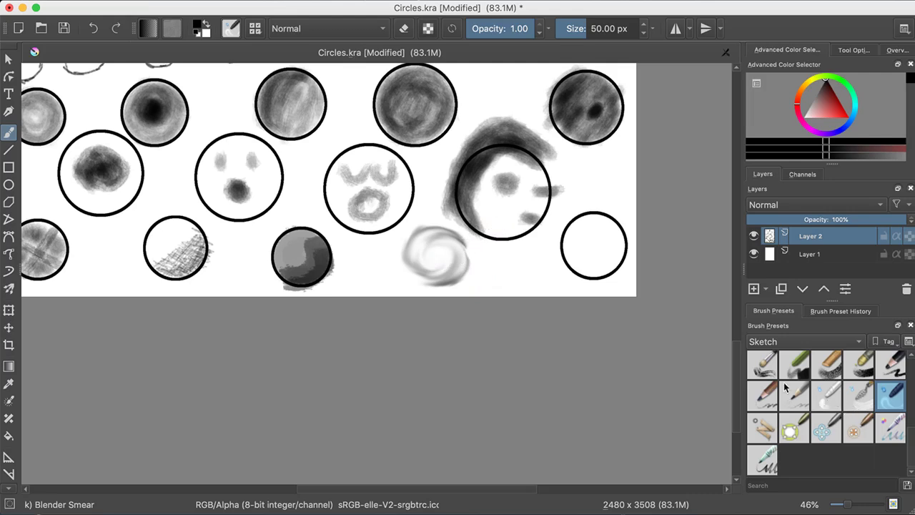
scroll(841, 377, up, 3)
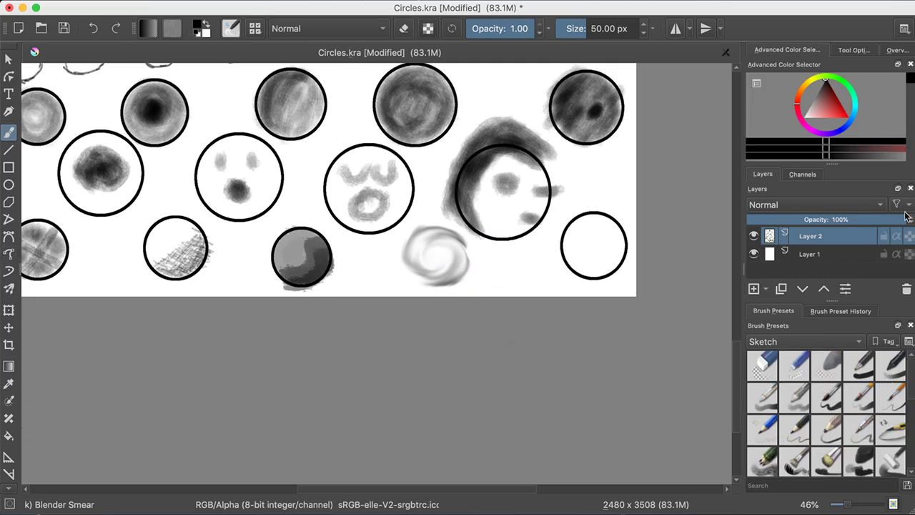
Switch to the Basic-5 Size Opacity brush (40 px), then undo a stray first grey stroke
click(860, 374)
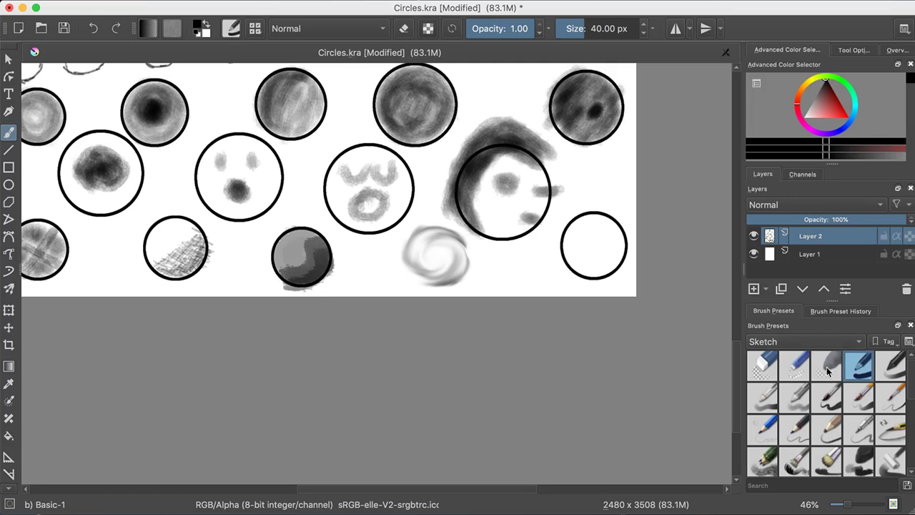
click(826, 399)
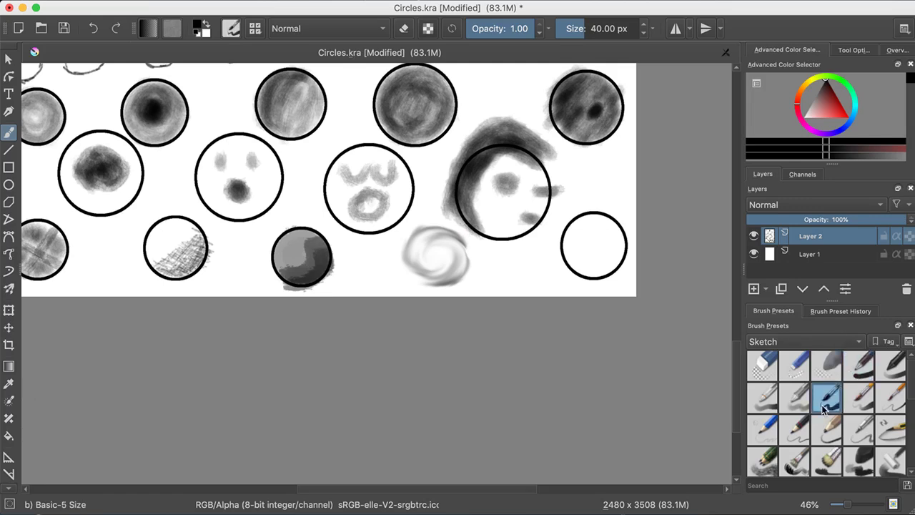
click(860, 398)
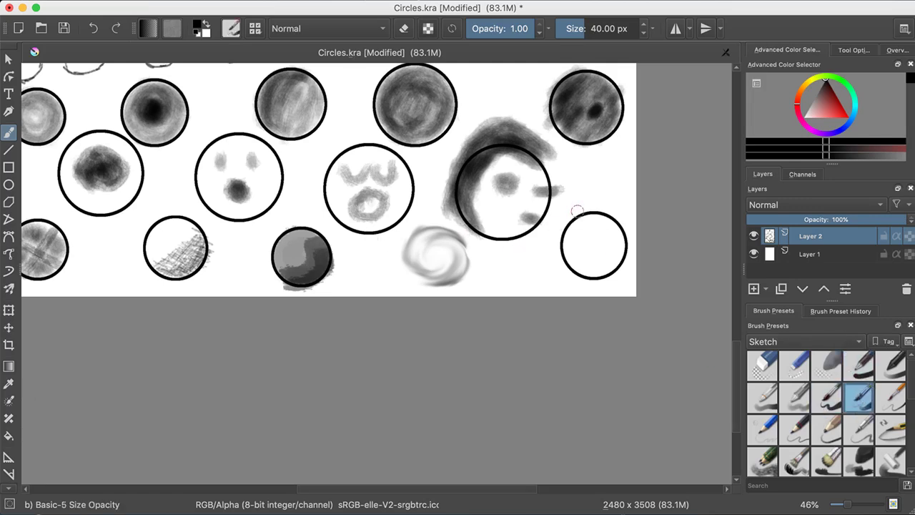
mouse_move(594, 215)
mouse_down()
mouse_move(582, 223)
mouse_move(621, 233)
mouse_move(619, 252)
mouse_move(612, 225)
mouse_move(622, 259)
mouse_move(599, 271)
mouse_move(572, 260)
mouse_move(598, 272)
mouse_move(582, 275)
mouse_move(619, 263)
mouse_move(610, 219)
mouse_move(612, 257)
mouse_move(562, 260)
mouse_move(601, 254)
mouse_move(608, 228)
mouse_move(582, 256)
mouse_move(571, 255)
mouse_move(605, 259)
mouse_move(596, 239)
mouse_move(571, 253)
mouse_up()
key(ctrl+z)
Paint darker grey strokes inside the rightmost circle, including along its right edge
mouse_move(608, 222)
mouse_down()
mouse_move(581, 250)
mouse_move(562, 255)
mouse_move(612, 217)
mouse_move(565, 249)
mouse_move(586, 240)
mouse_move(578, 248)
mouse_up()
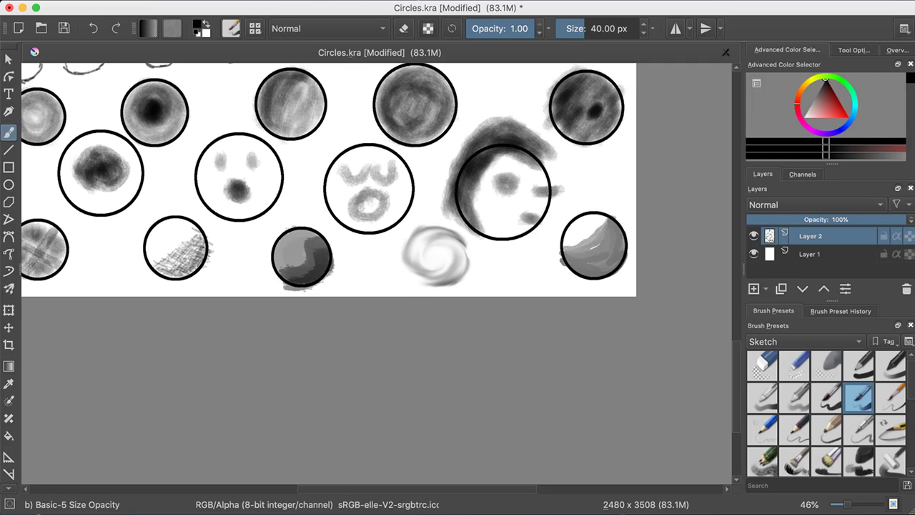
mouse_move(607, 218)
mouse_down()
mouse_move(558, 249)
mouse_move(610, 215)
mouse_move(564, 249)
mouse_move(579, 218)
mouse_move(569, 238)
mouse_move(599, 217)
mouse_move(588, 225)
mouse_move(591, 237)
mouse_move(595, 213)
mouse_move(557, 249)
mouse_move(575, 232)
mouse_move(571, 225)
mouse_move(598, 214)
mouse_move(583, 239)
mouse_up()
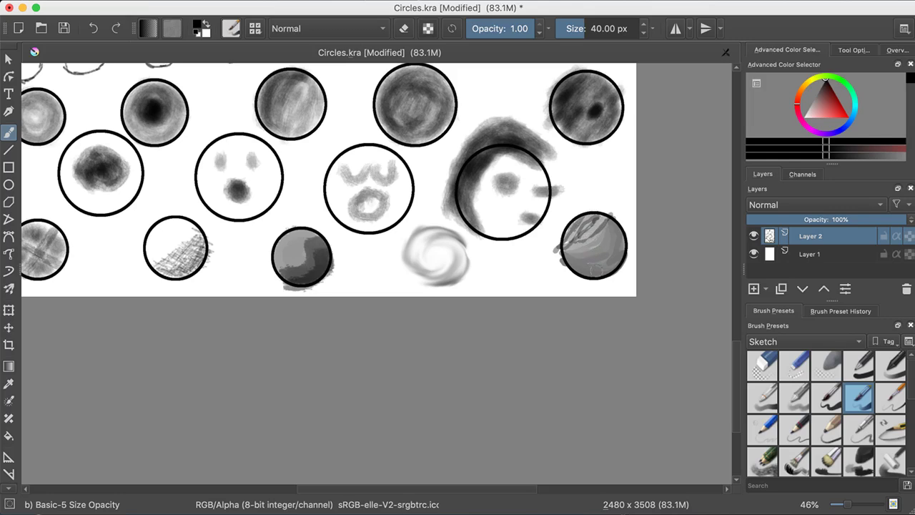
mouse_move(613, 249)
mouse_down()
mouse_move(617, 231)
mouse_move(621, 258)
mouse_move(601, 272)
mouse_move(572, 270)
mouse_move(609, 266)
mouse_move(605, 275)
mouse_move(602, 267)
mouse_up()
drag(592, 223, 575, 242)
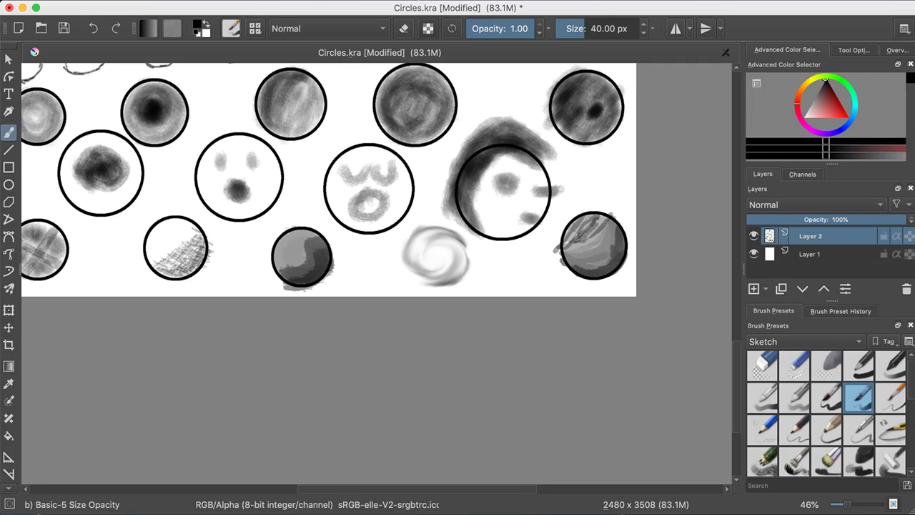
Darken the rightmost circle's top edge and add a diagonal dark stroke to its left
mouse_move(590, 223)
mouse_down()
mouse_move(562, 243)
mouse_move(572, 224)
mouse_move(612, 218)
mouse_up()
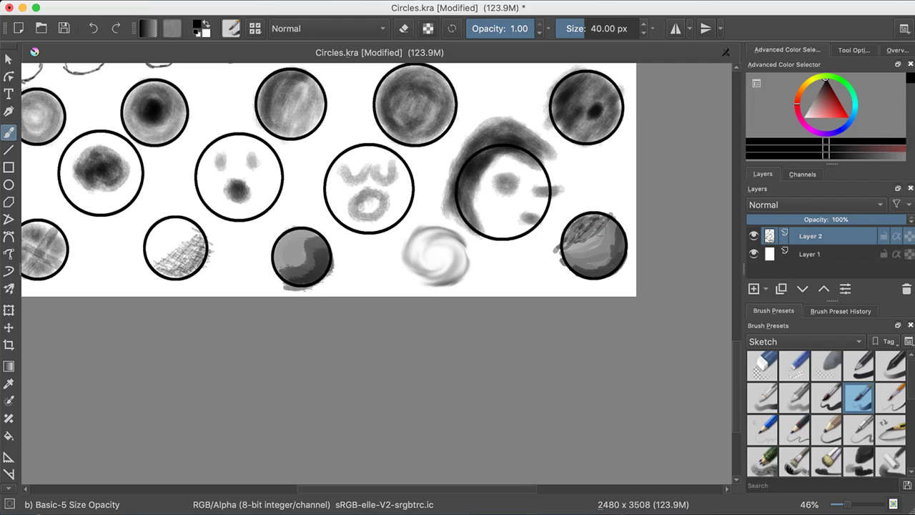
mouse_move(567, 234)
mouse_down()
mouse_move(535, 264)
mouse_move(564, 232)
mouse_up()
mouse_move(534, 266)
mouse_down()
mouse_move(565, 232)
mouse_move(524, 272)
mouse_move(556, 251)
mouse_move(524, 271)
mouse_up()
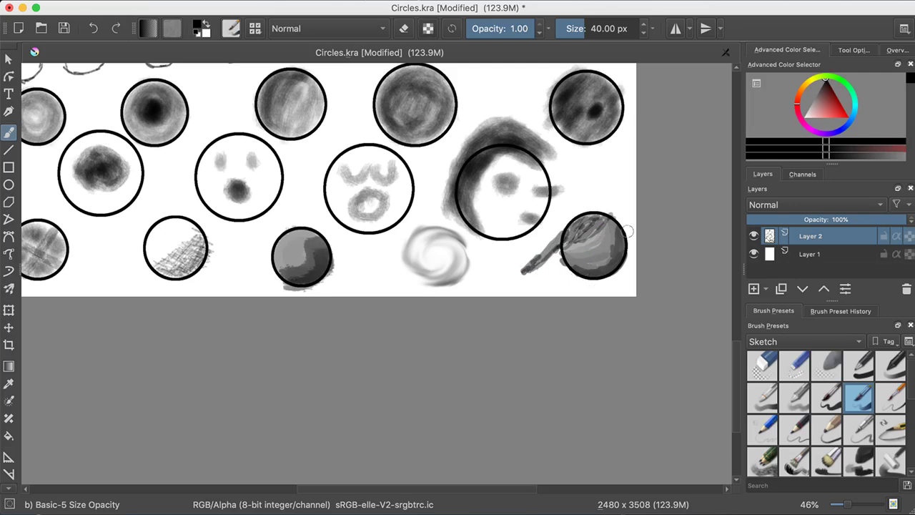
mouse_move(562, 236)
mouse_down()
mouse_move(613, 213)
mouse_move(580, 209)
mouse_move(554, 239)
mouse_move(591, 211)
mouse_move(607, 213)
mouse_move(564, 250)
mouse_move(601, 220)
mouse_move(566, 235)
mouse_move(608, 212)
mouse_move(574, 221)
mouse_move(564, 244)
mouse_move(586, 265)
mouse_move(563, 264)
mouse_move(597, 245)
mouse_move(577, 254)
mouse_move(589, 271)
mouse_move(575, 271)
mouse_move(586, 268)
mouse_move(594, 287)
mouse_move(584, 274)
mouse_move(612, 266)
mouse_move(608, 231)
mouse_move(612, 267)
mouse_move(606, 248)
mouse_move(621, 232)
mouse_move(601, 226)
mouse_move(624, 249)
mouse_up()
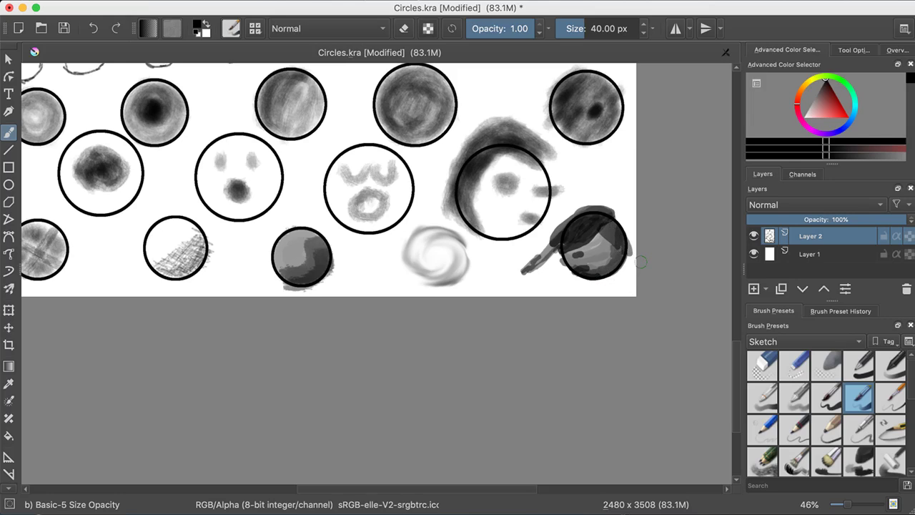
Zoom out and pan around to review the whole page of shaded circles
scroll(420, 187, down, 5)
scroll(420, 187, up, 10)
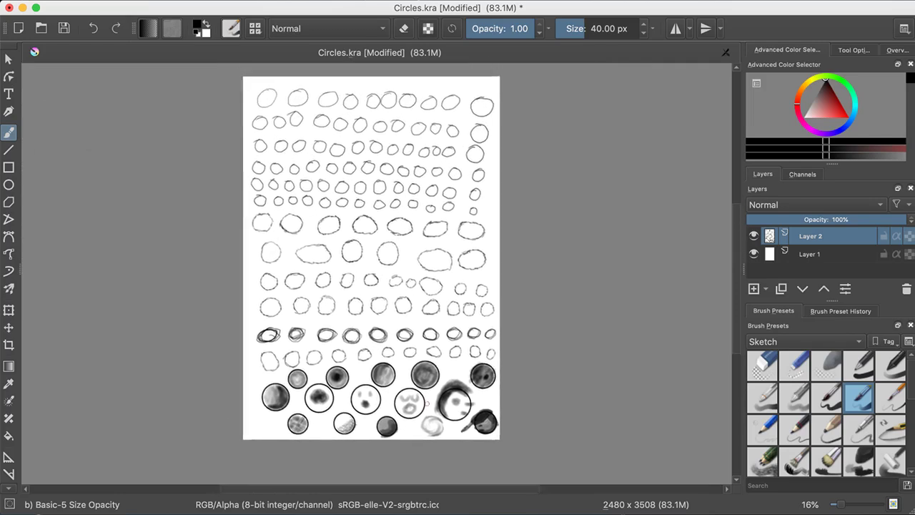
scroll(376, 265, up, 1)
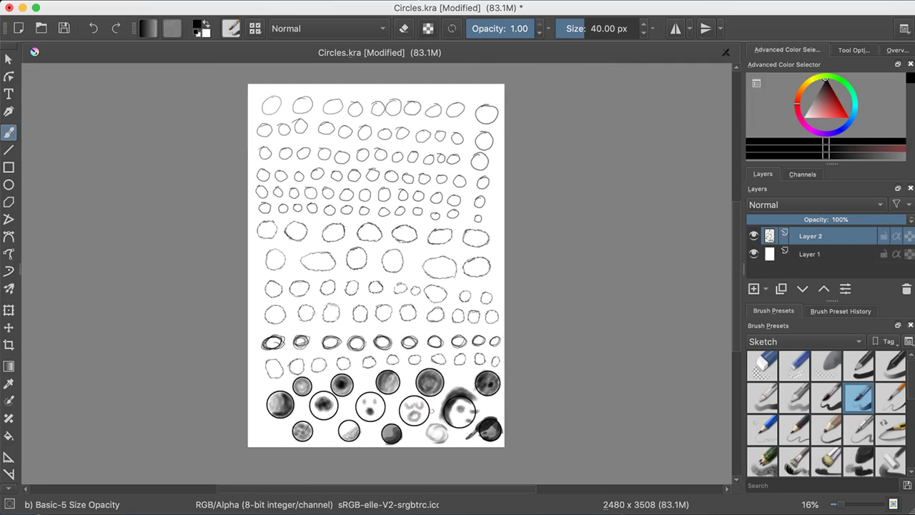
scroll(400, 134, up, 5)
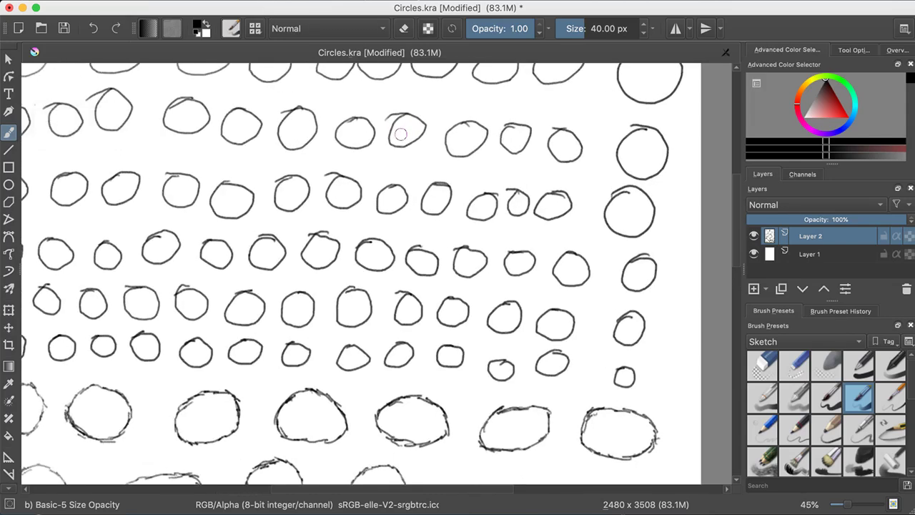
scroll(401, 135, down, 6)
scroll(392, 131, down, 4)
scroll(393, 131, right, 5)
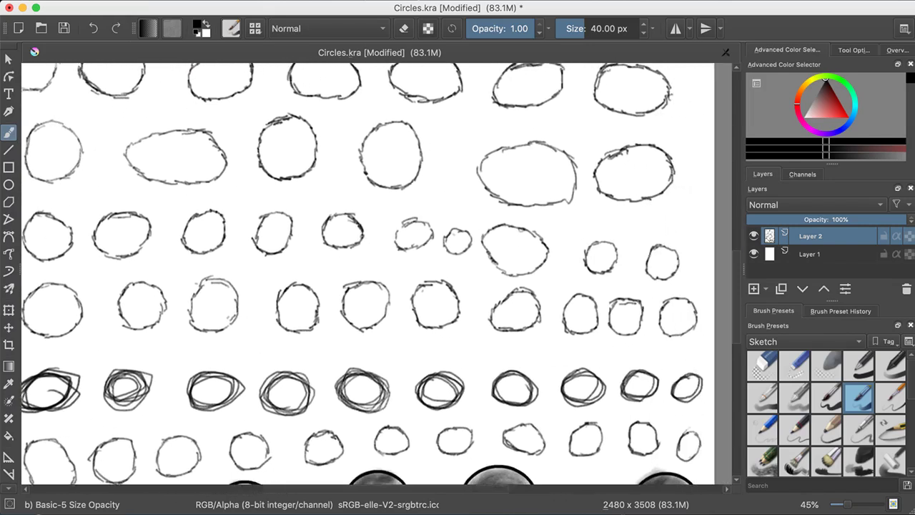
scroll(252, 66, up, 1)
scroll(251, 66, right, 1)
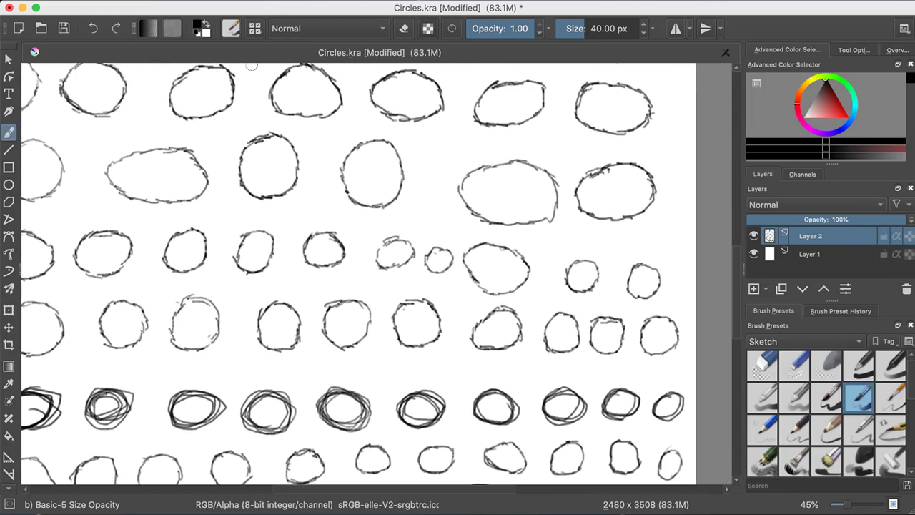
scroll(251, 66, down, 5)
scroll(300, 68, up, 5)
scroll(301, 68, left, 3)
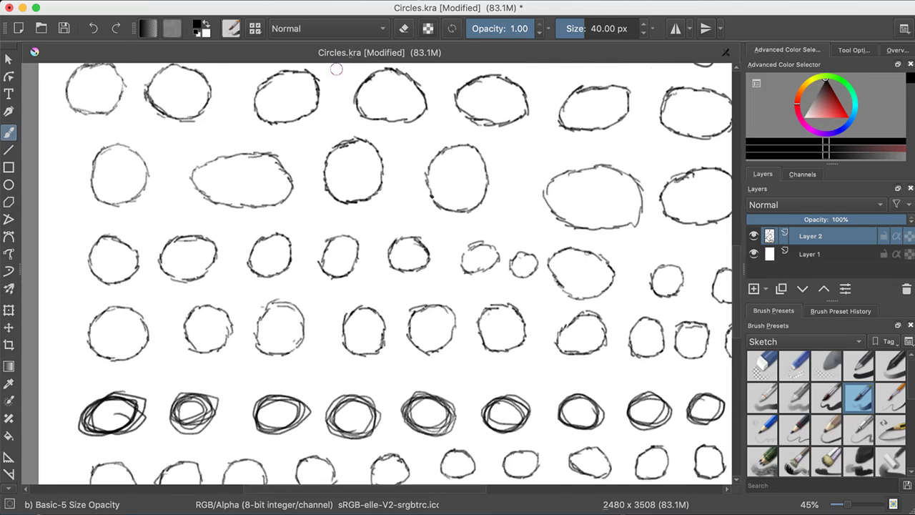
Zoom back in, pan, and save Circles.kra
scroll(336, 69, down, 5)
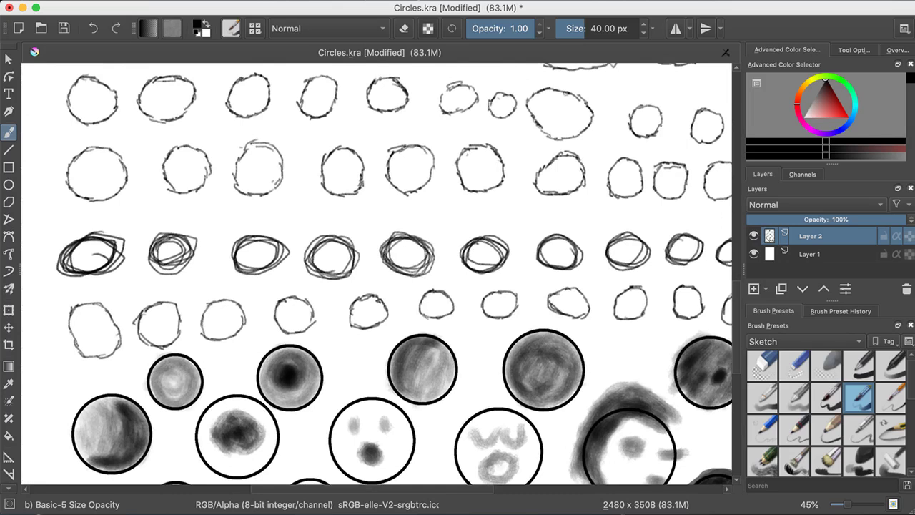
scroll(377, 274, down, 4)
scroll(377, 274, left, 2)
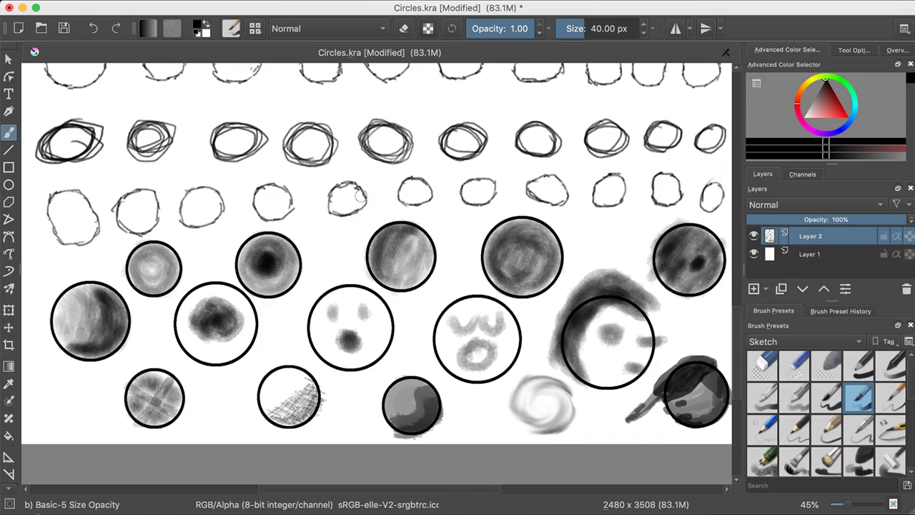
key(ctrl+s)
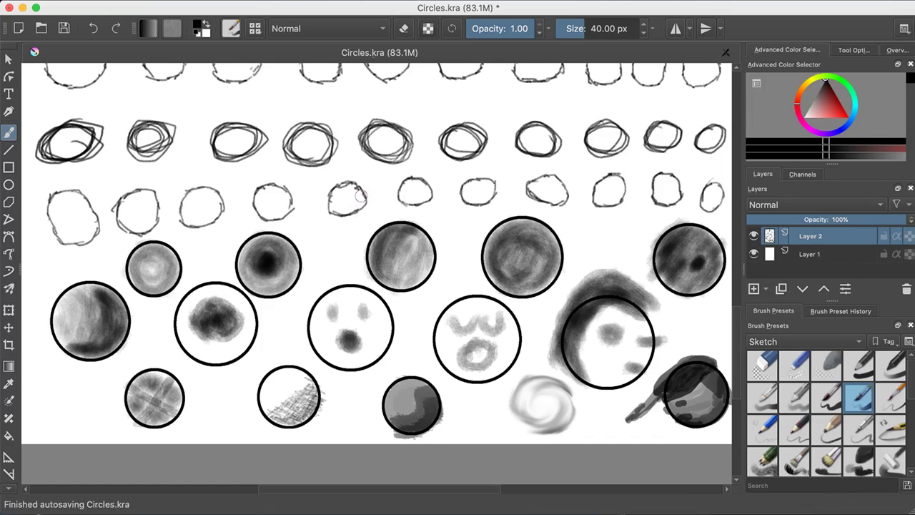